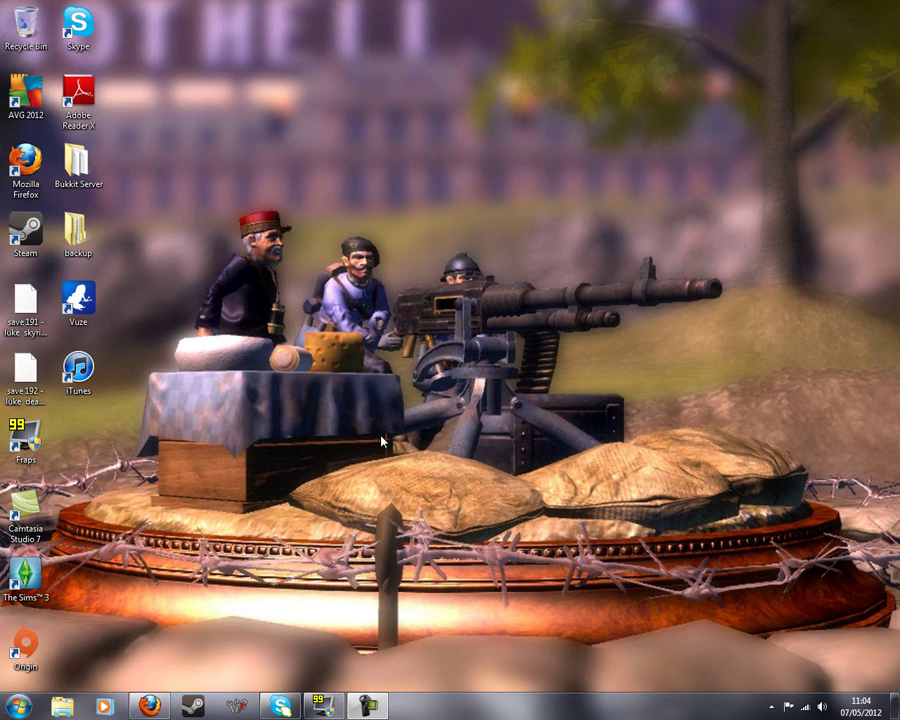
Step: Switch to Firefox and open the map and texture pack download links from the Archer Hero forum thread in new tabs
key(alt+Tab)
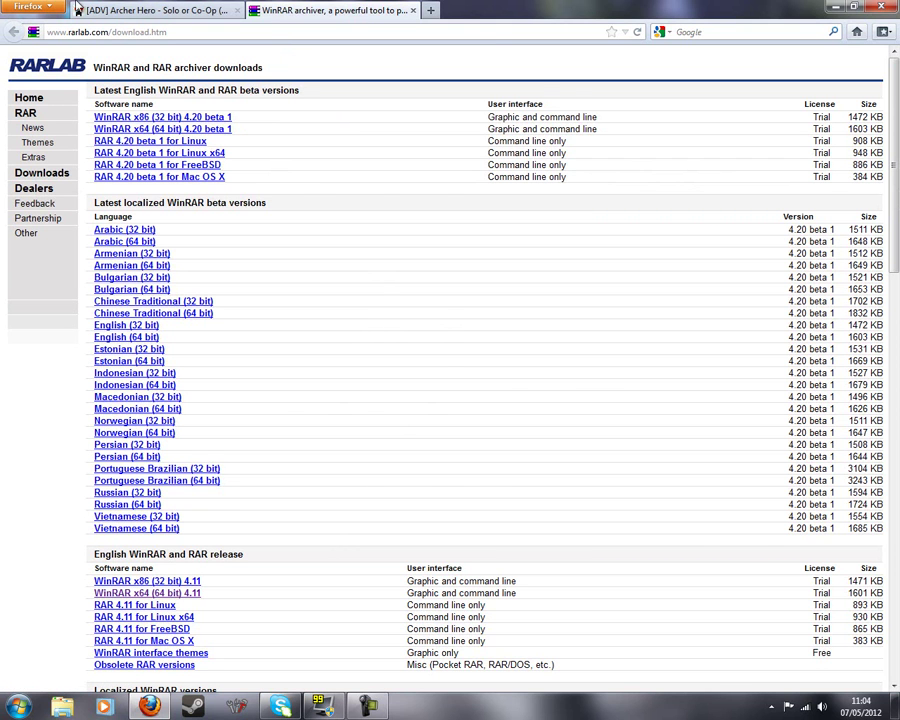
click(132, 8)
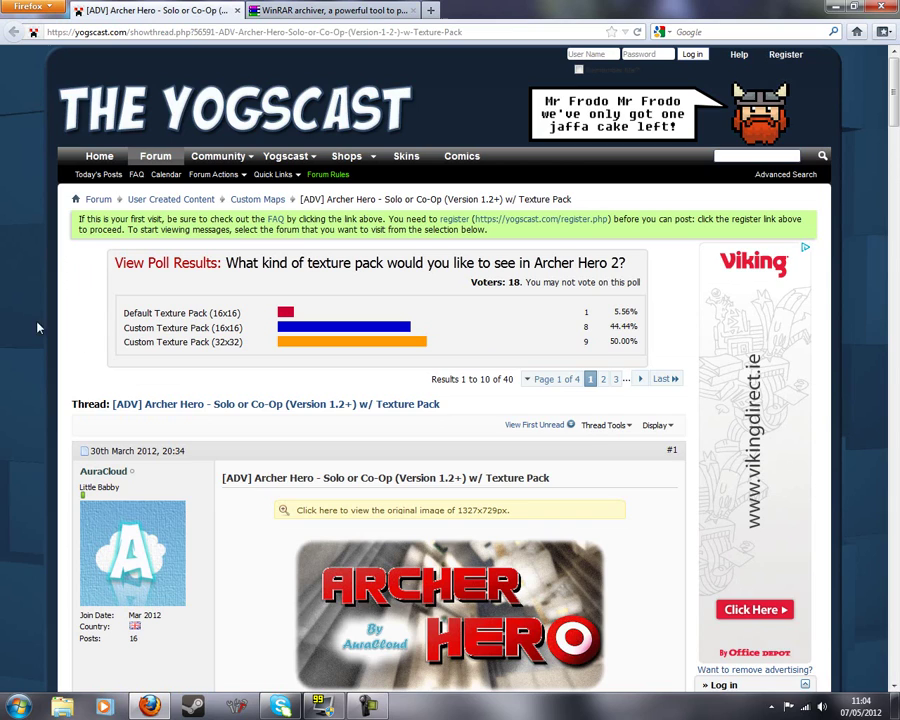
scroll(512, 331, down, 10)
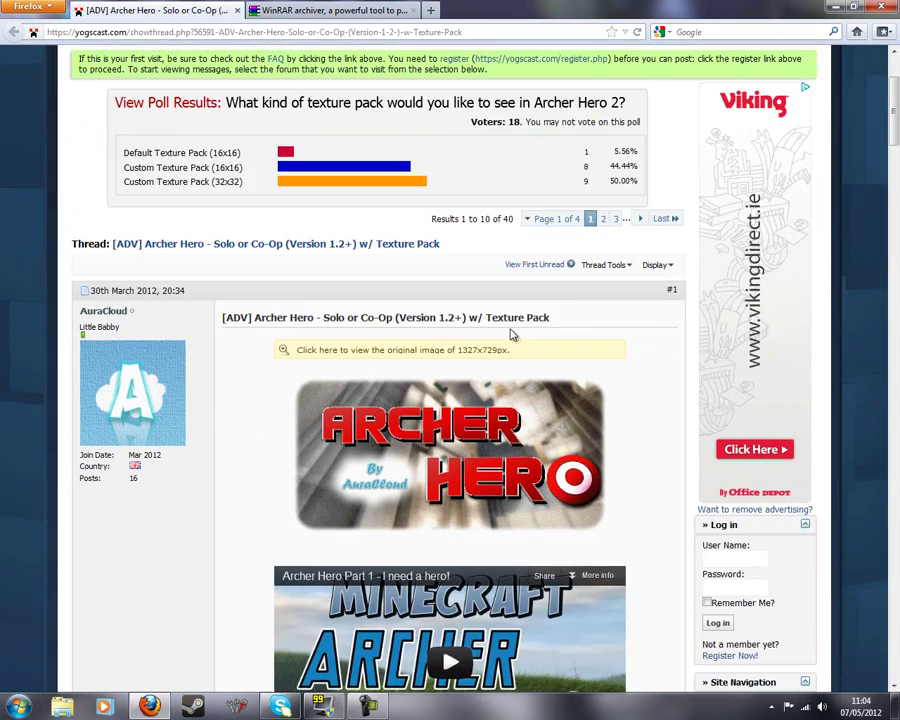
scroll(420, 411, down, 8)
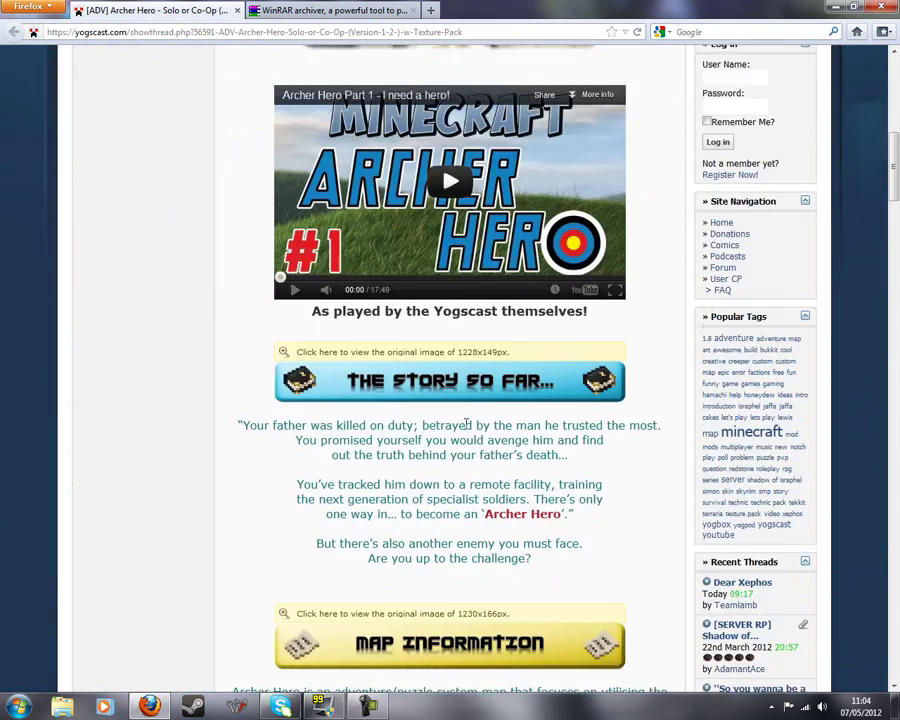
scroll(418, 250, down, 7)
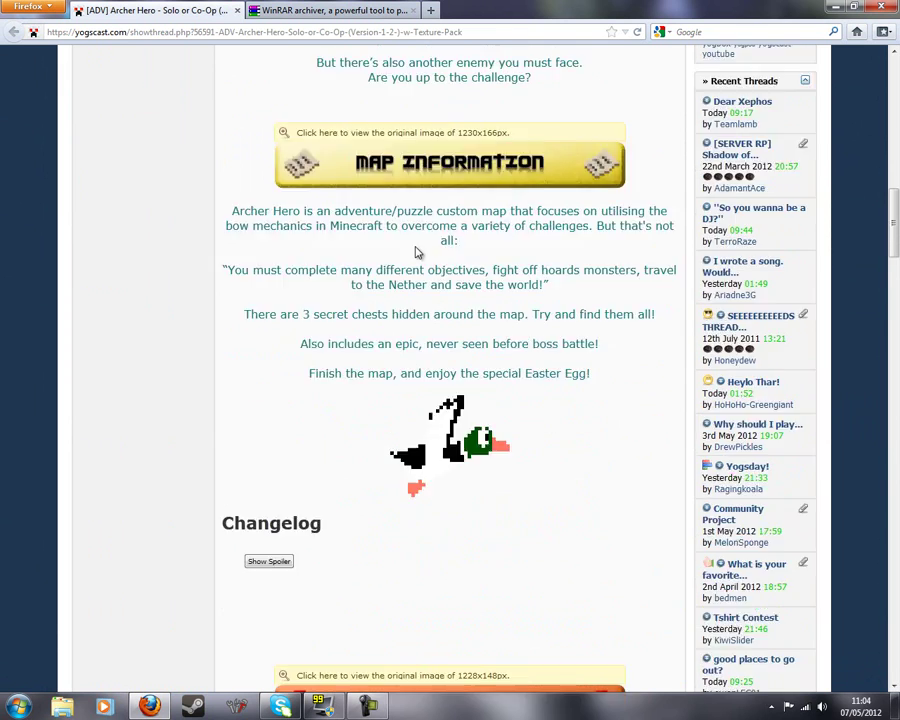
scroll(405, 343, down, 6)
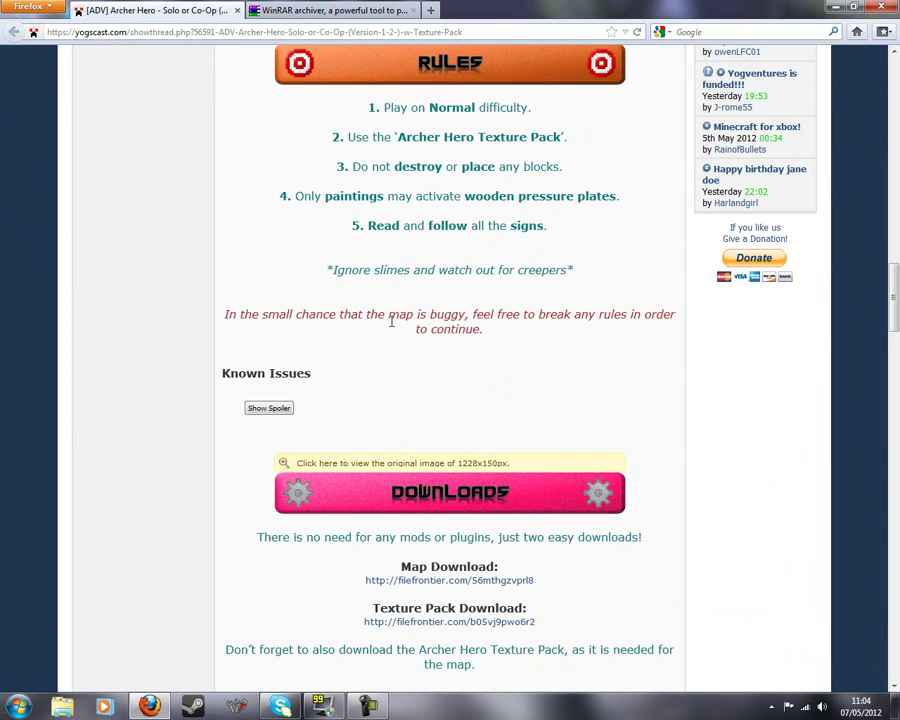
scroll(417, 449, down, 3)
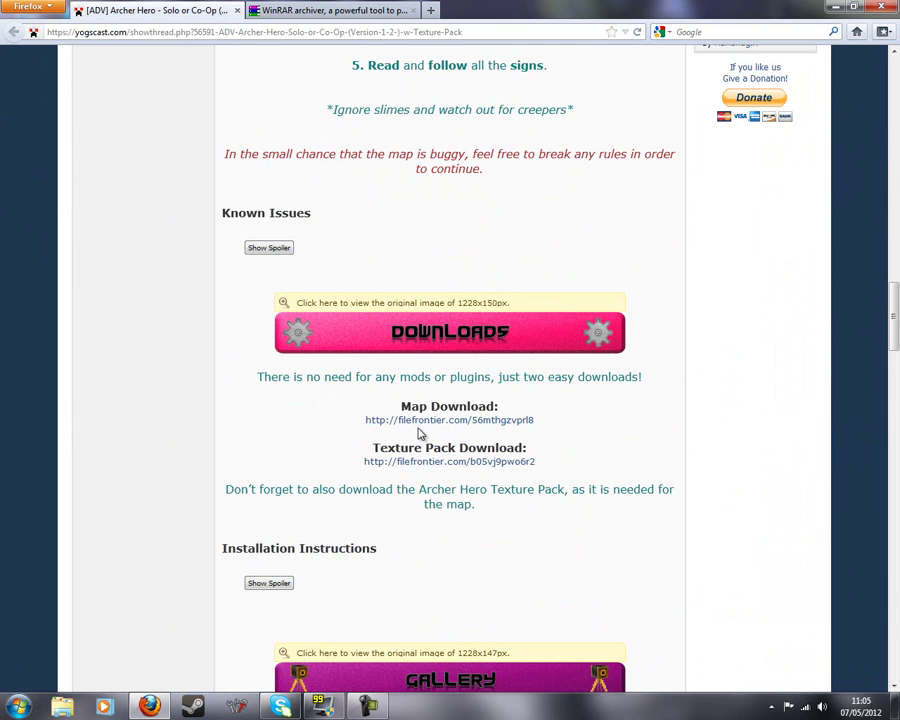
right_click(427, 421)
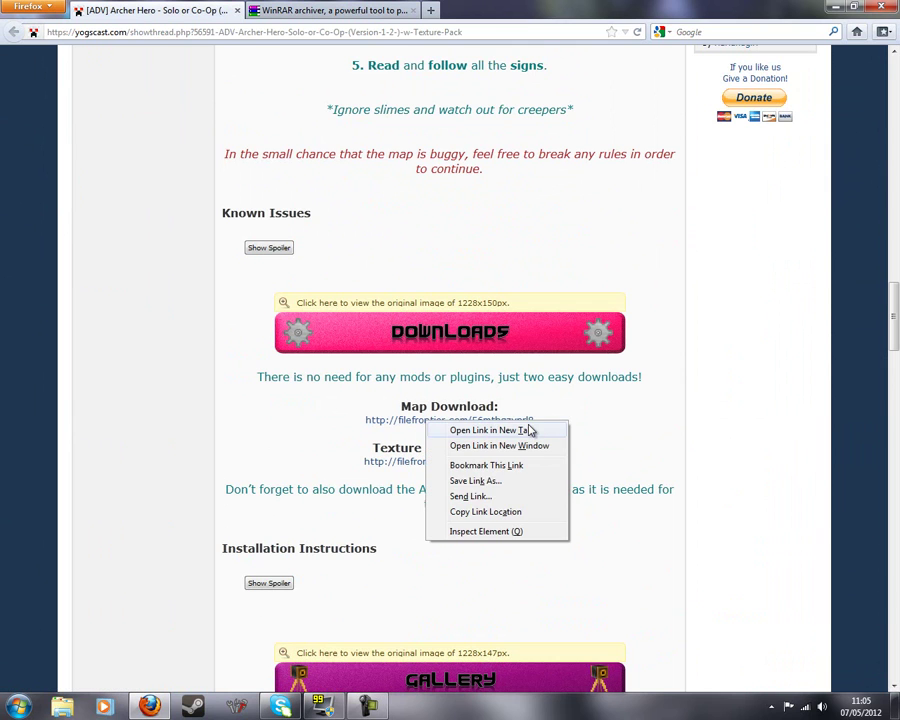
click(531, 430)
right_click(484, 461)
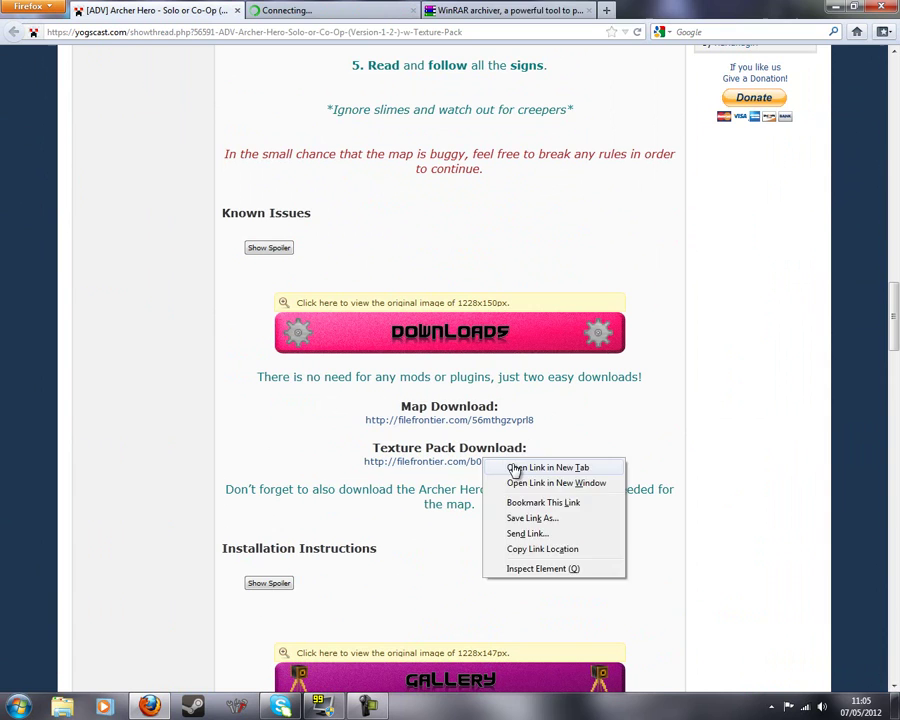
click(515, 468)
Step: Download Archer Hero.zip from its FileFrontier page by saving the file
click(380, 12)
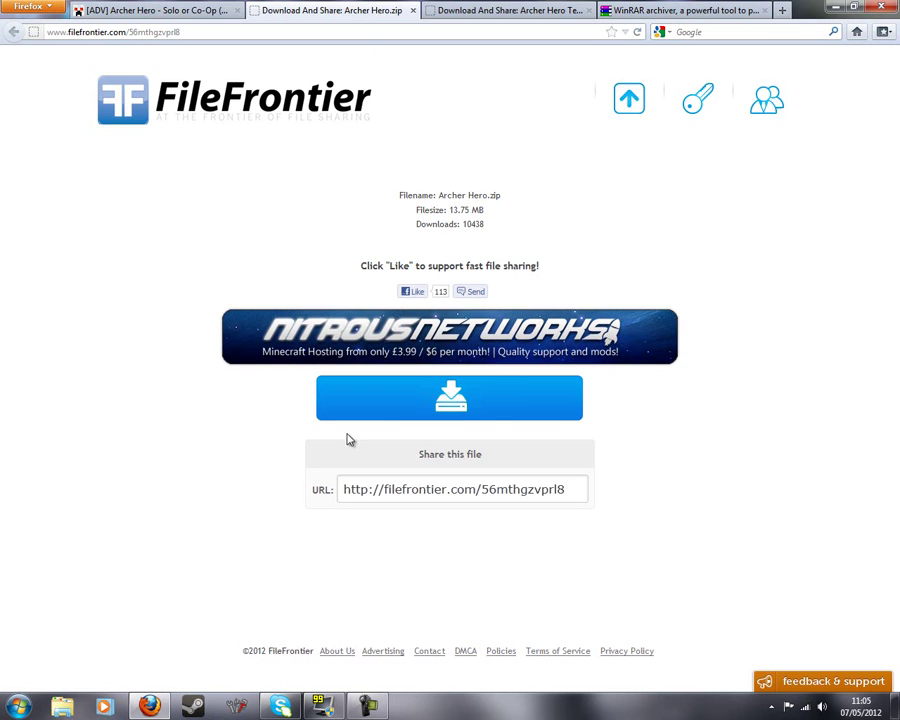
click(429, 419)
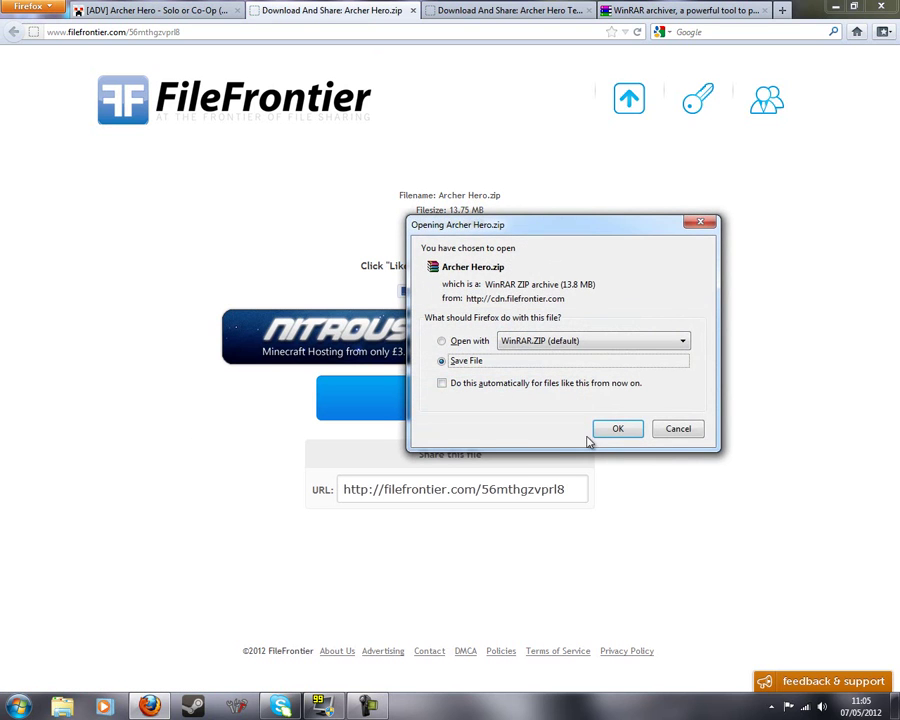
click(615, 429)
Step: Save Archer Hero Texture Pack.zip from its FileFrontier page and close both FileFrontier tabs
click(464, 9)
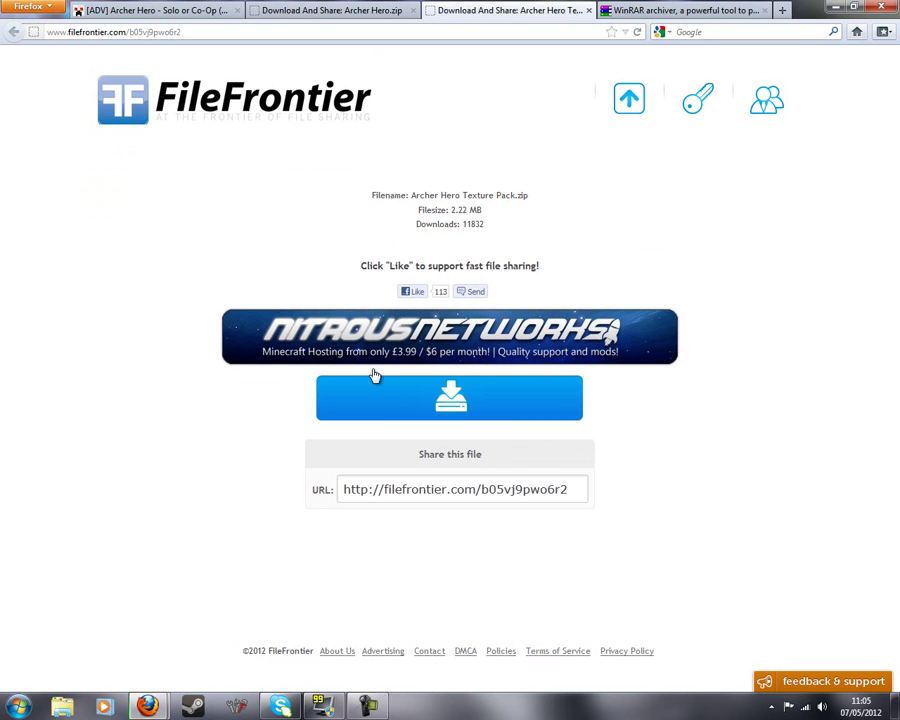
click(389, 402)
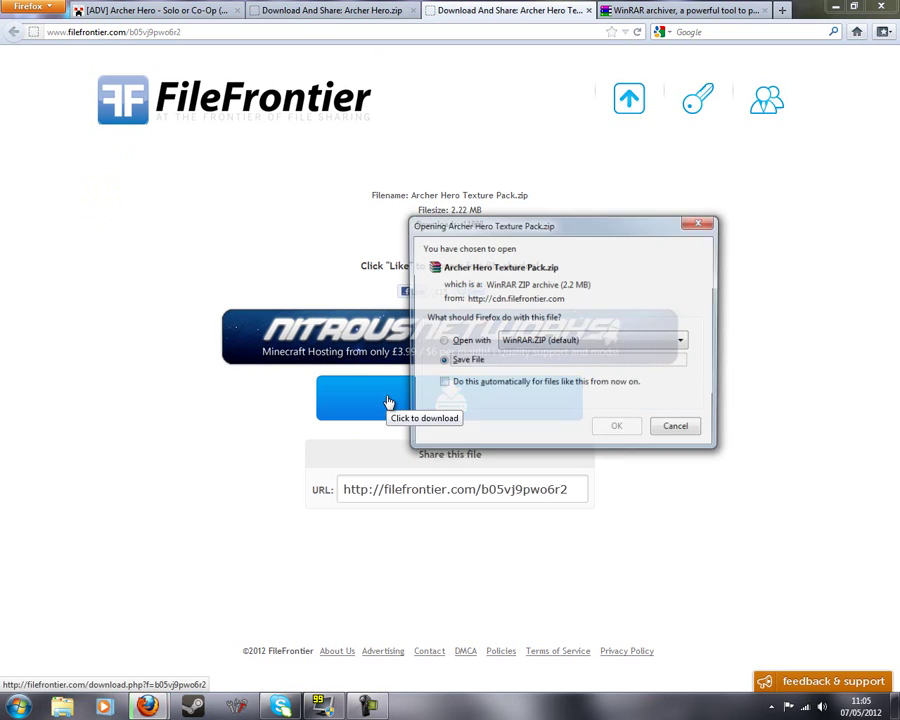
click(619, 429)
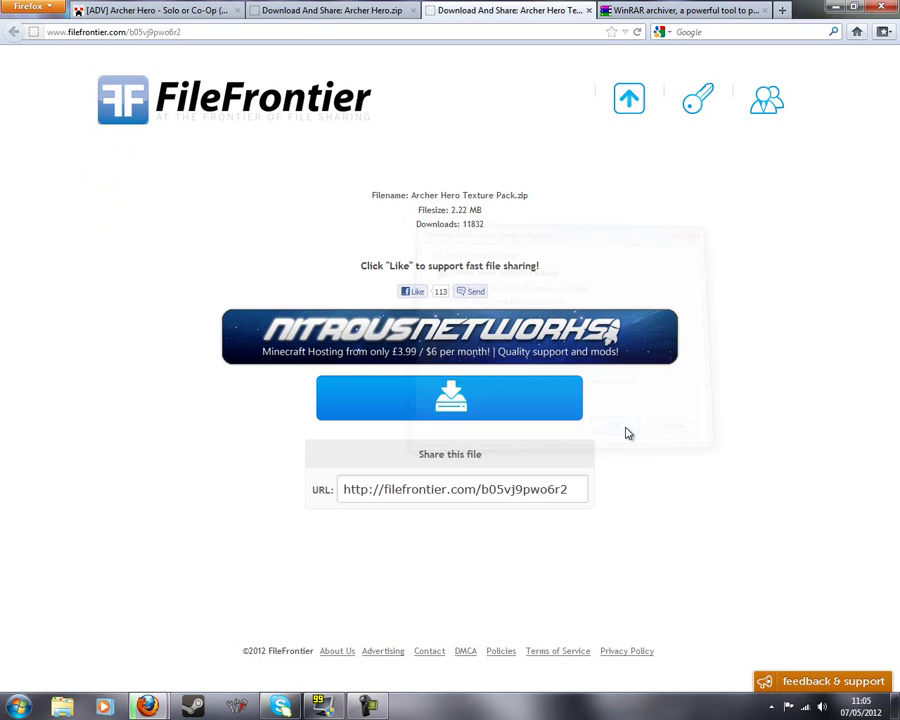
click(588, 10)
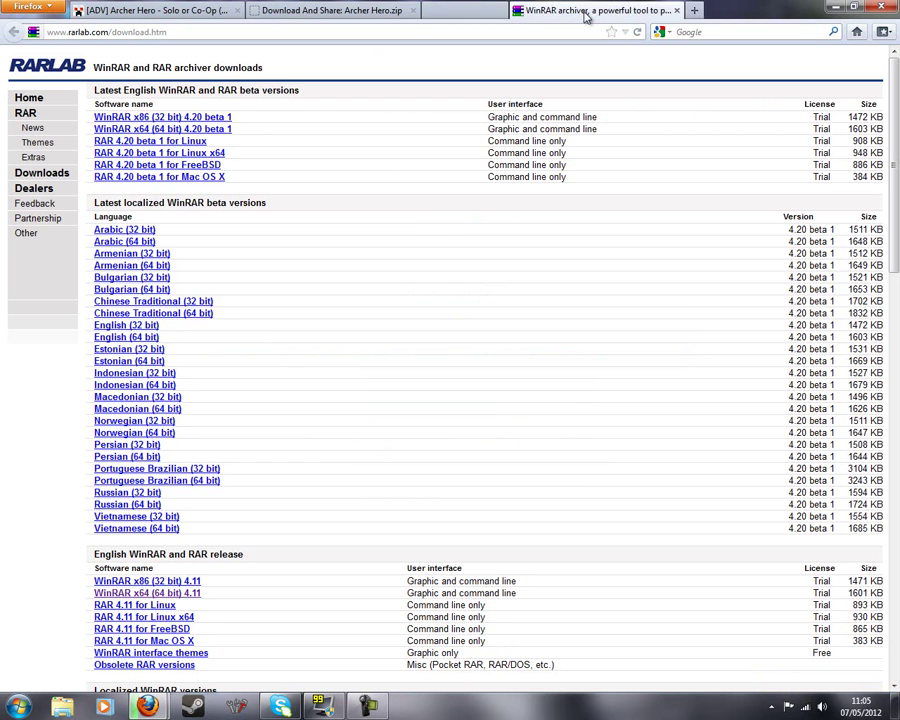
click(412, 11)
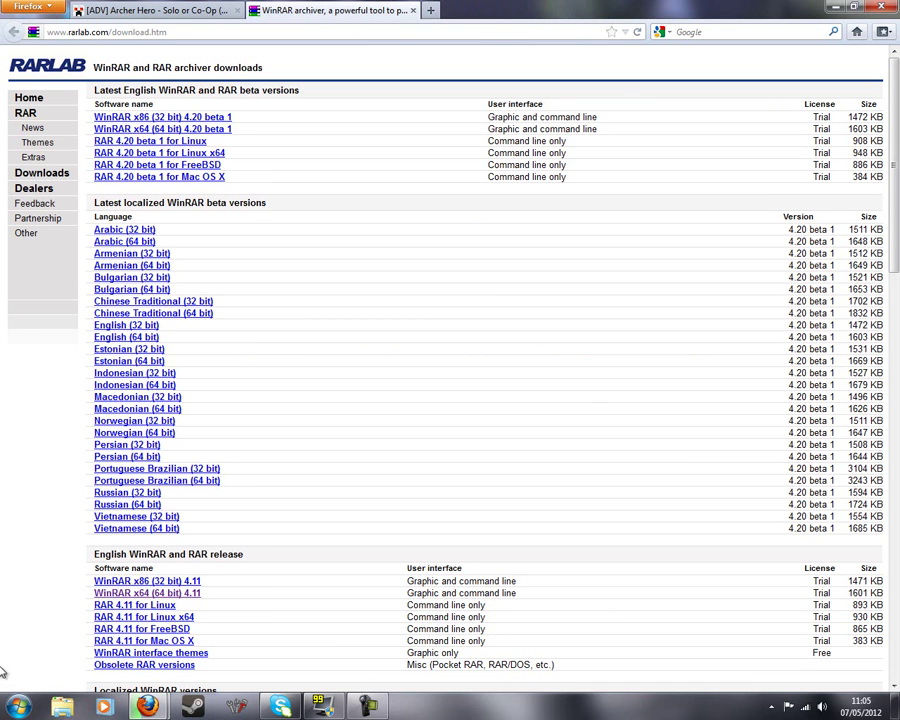
Step: Open the %appdata% folder from the Windows search and go into the .minecraft folder
click(17, 706)
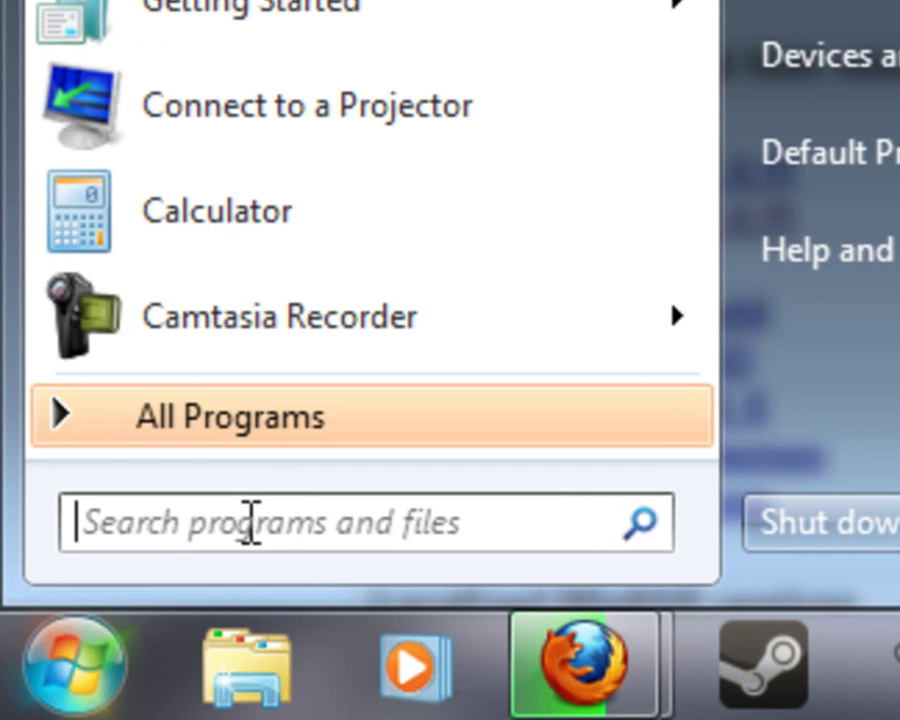
text(%)
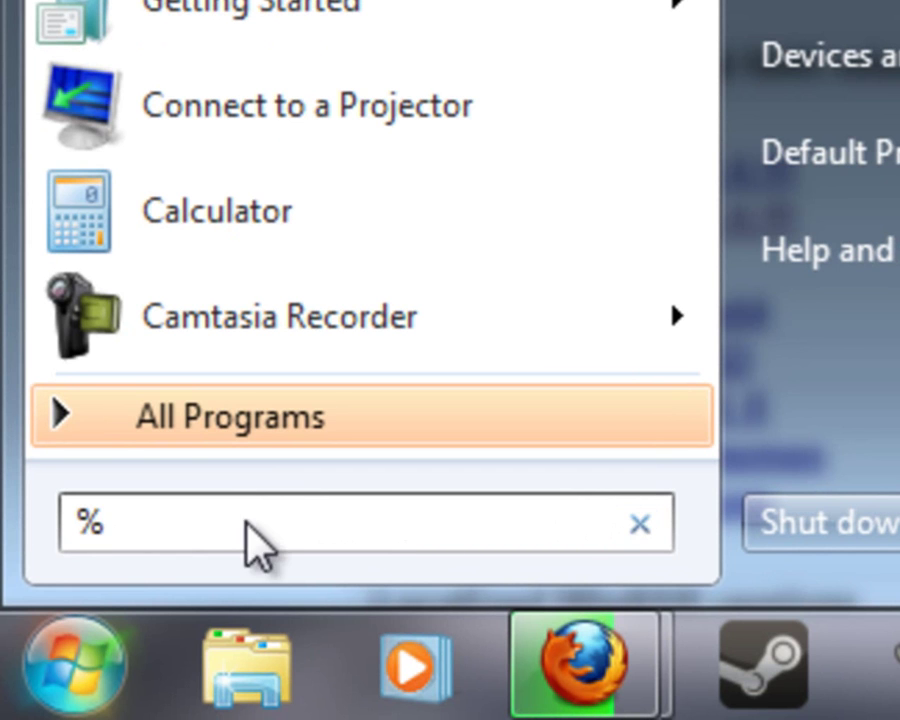
text(appdat)
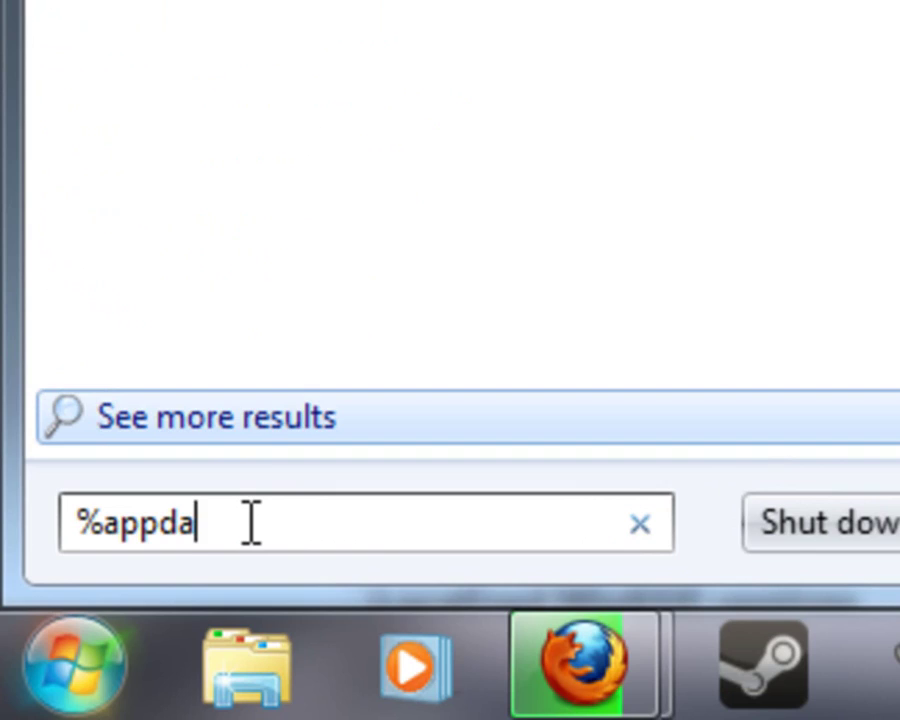
text(a)
key(Return)
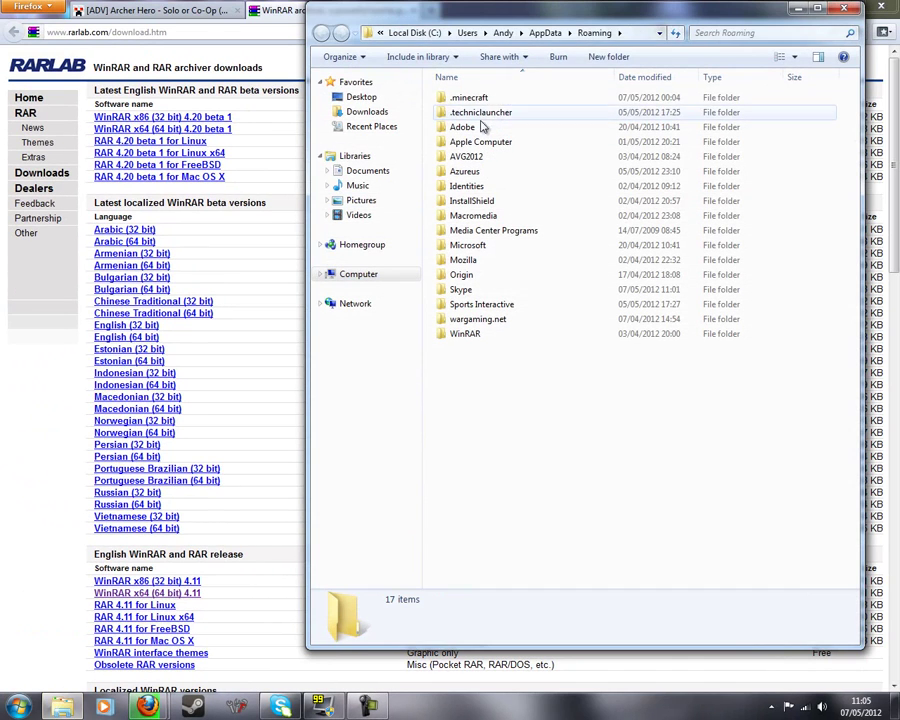
key(Down)
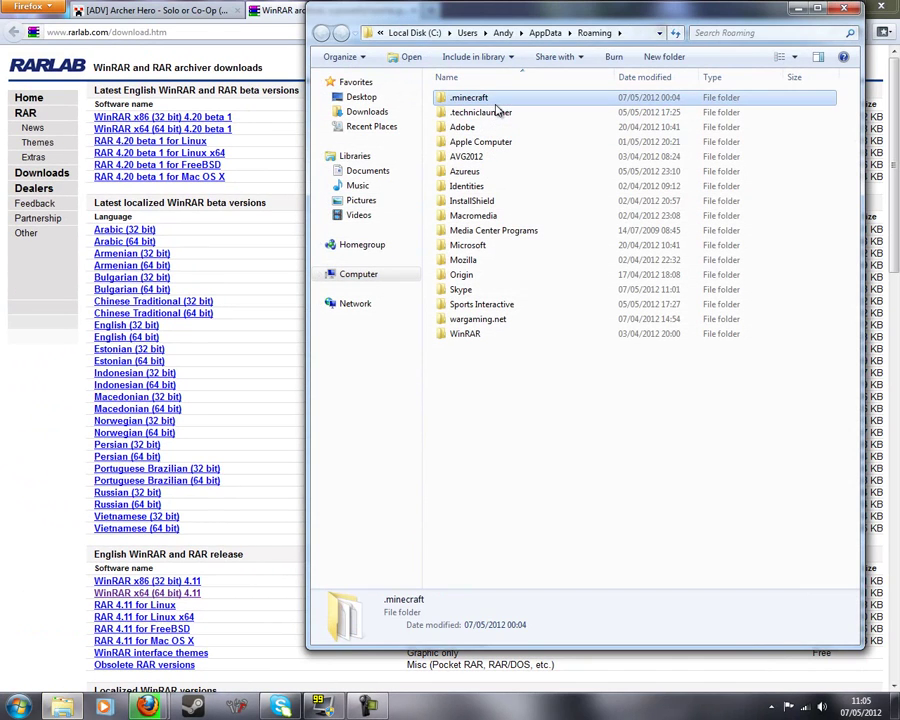
double_click(507, 100)
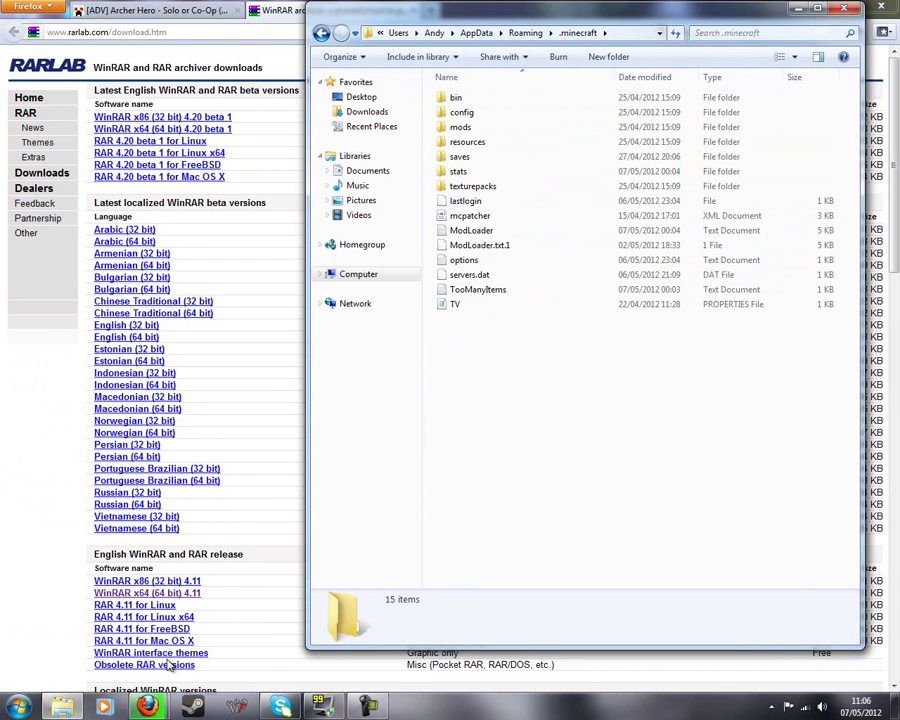
Step: Bring up Firefox's Downloads window and place it alongside the .minecraft folder window
mouse_move(147, 706)
click(207, 667)
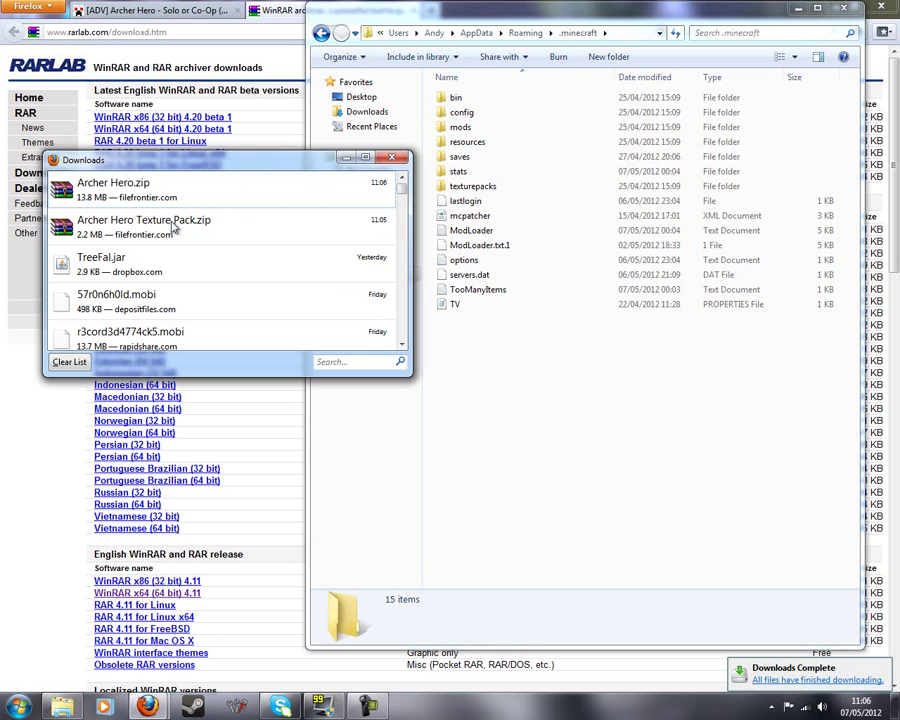
drag(322, 164, 350, 188)
Step: Examine the contents of Archer Hero Texture Pack.zip in WinRAR and close the archive window
double_click(265, 250)
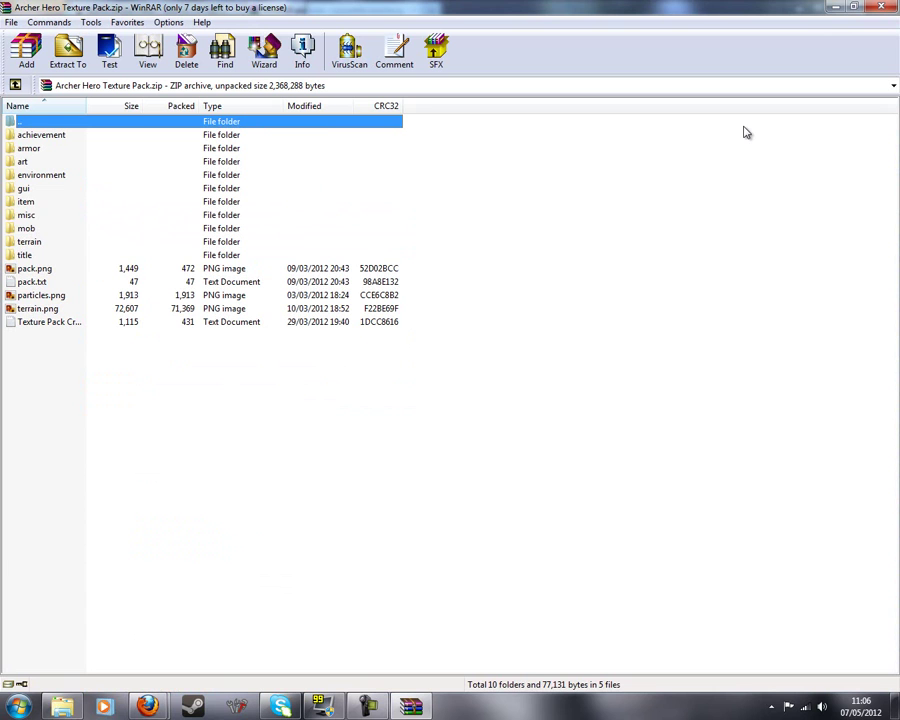
click(16, 85)
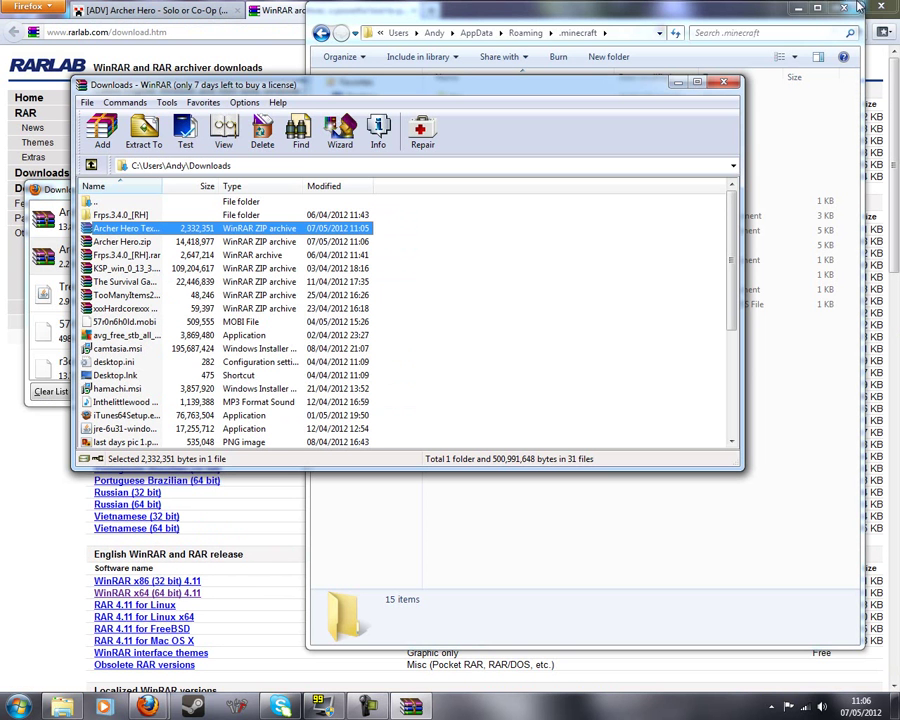
double_click(590, 6)
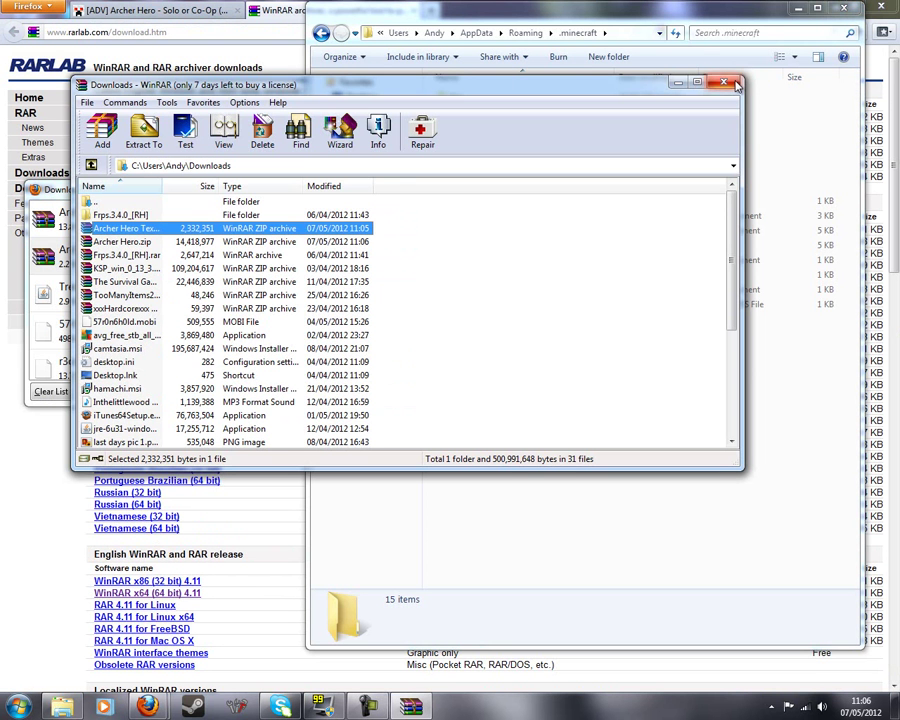
click(735, 83)
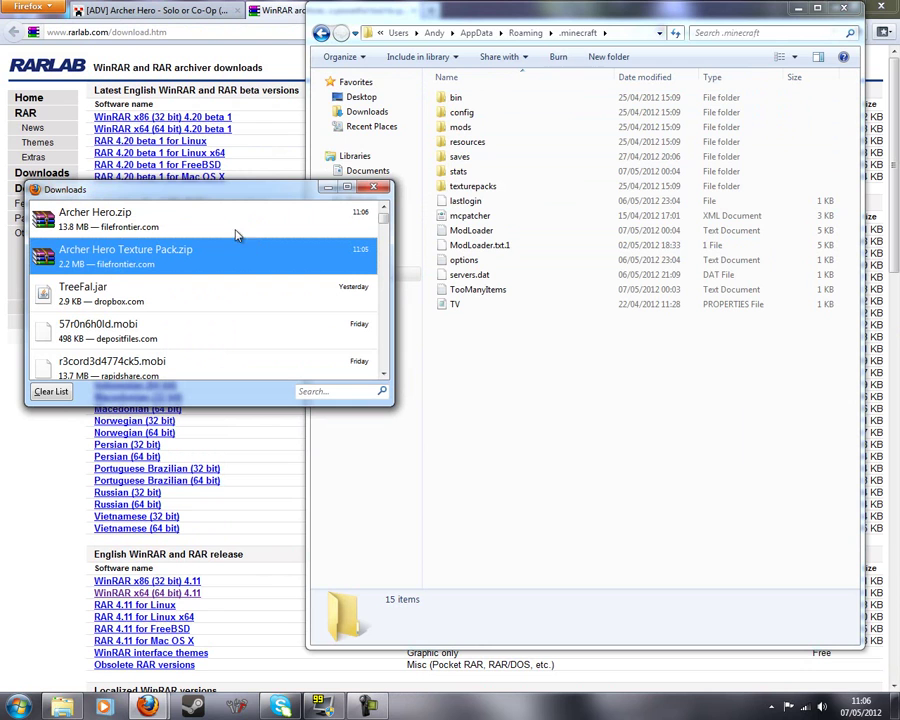
Step: Copy the downloaded Archer Hero Texture Pack.zip into the texturepacks folder of .minecraft
double_click(500, 186)
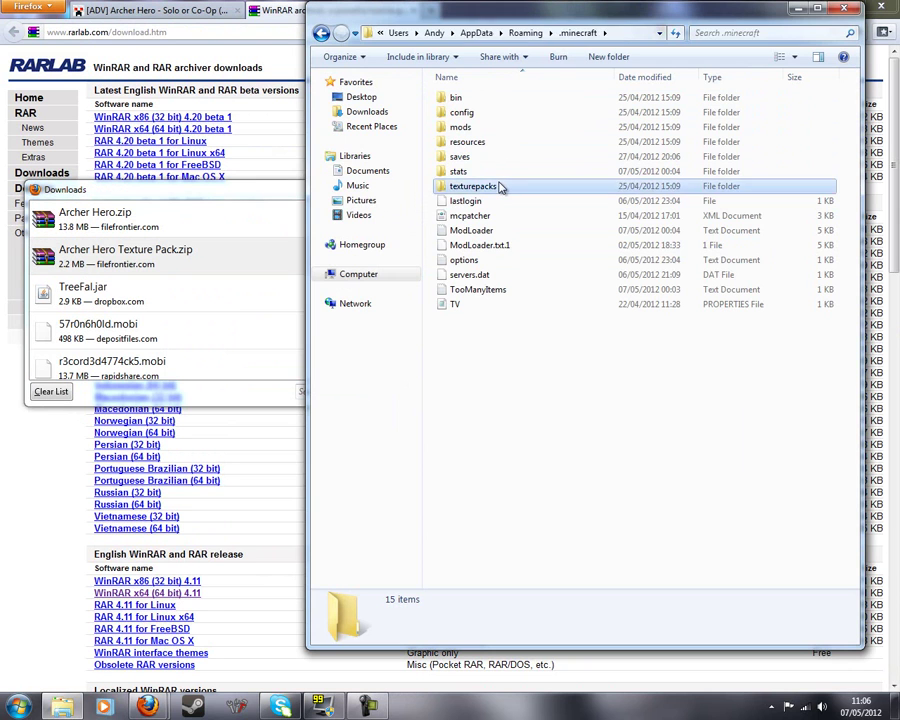
click(176, 192)
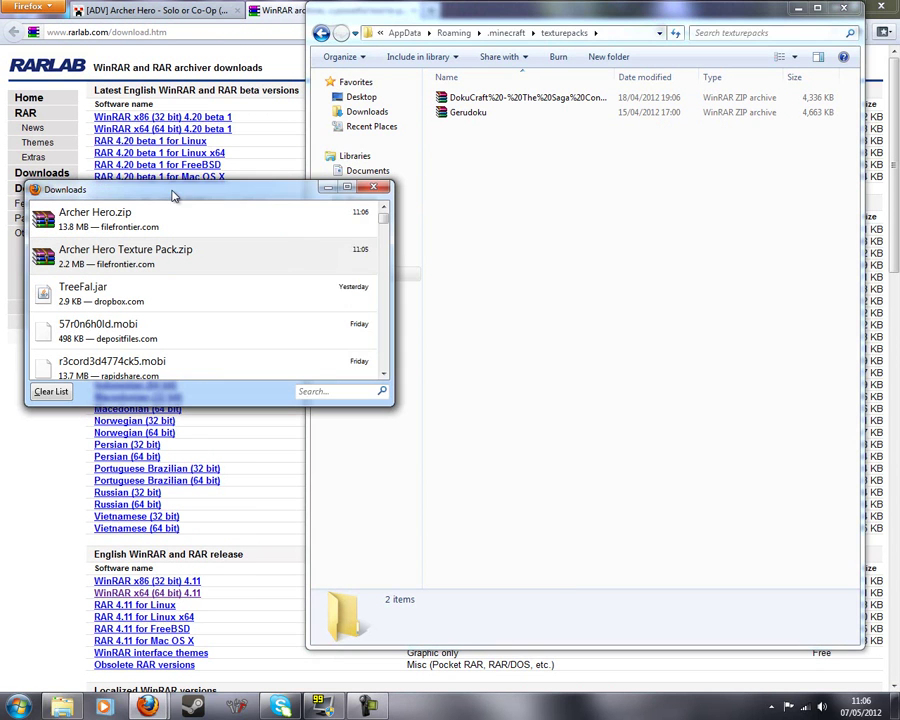
drag(168, 256, 635, 281)
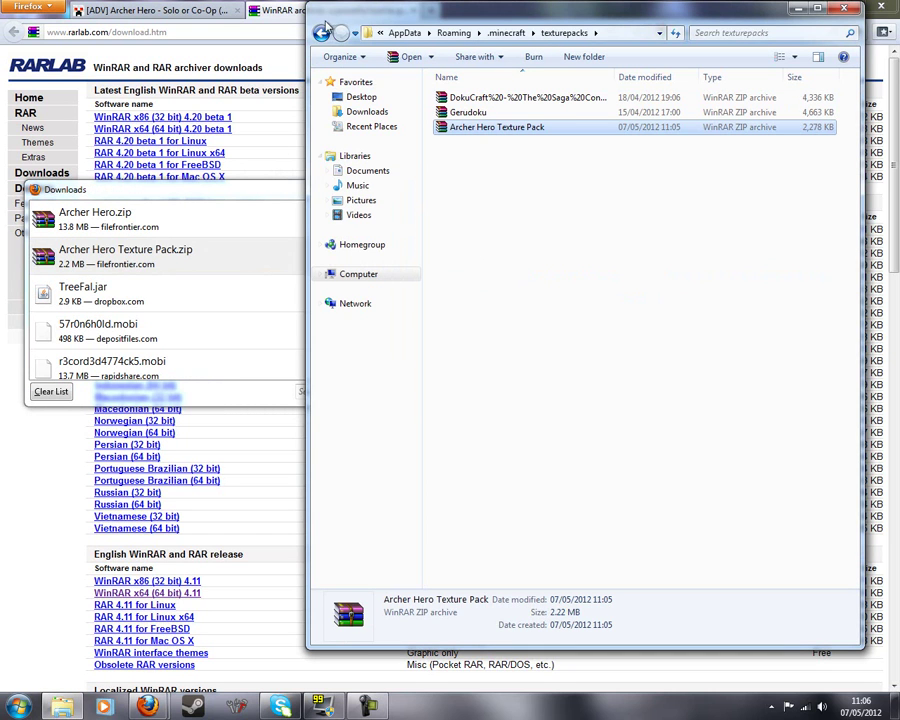
Step: Open the saves folder inside .minecraft and open the downloaded Archer Hero.zip in WinRAR
click(321, 32)
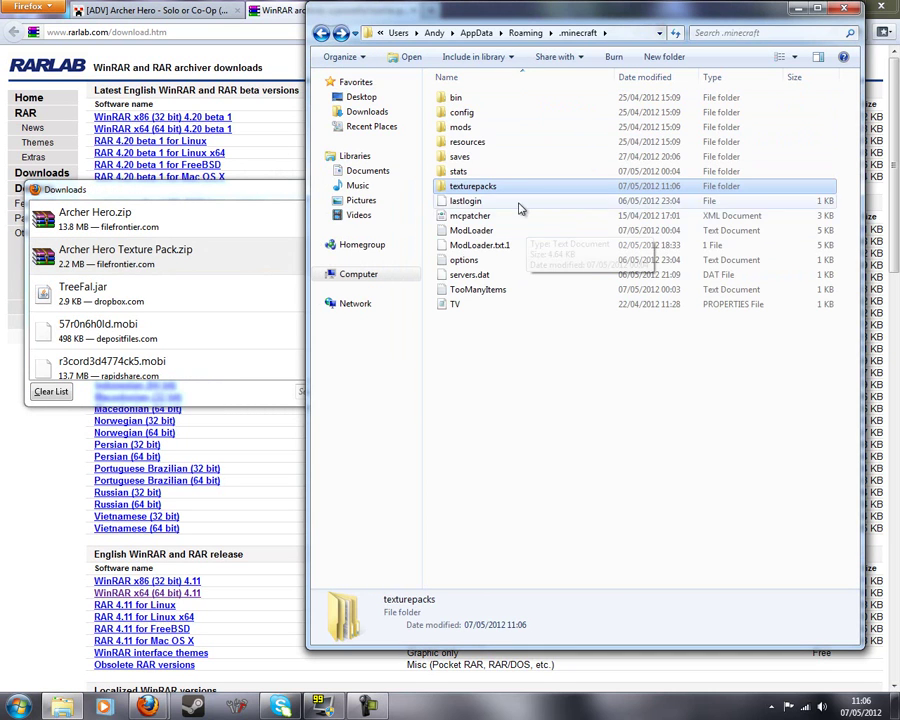
double_click(517, 166)
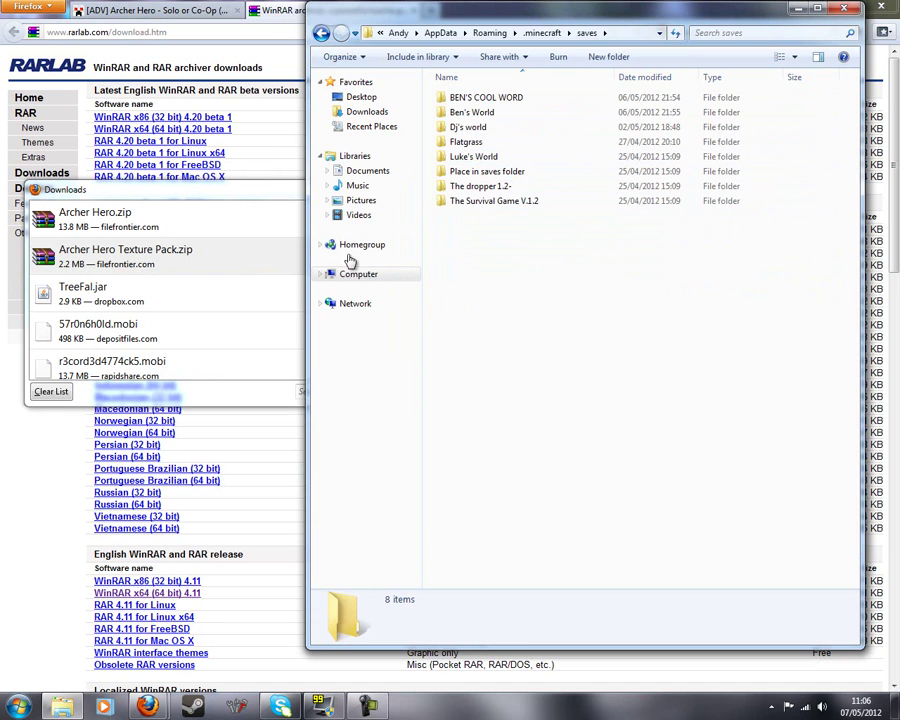
click(145, 216)
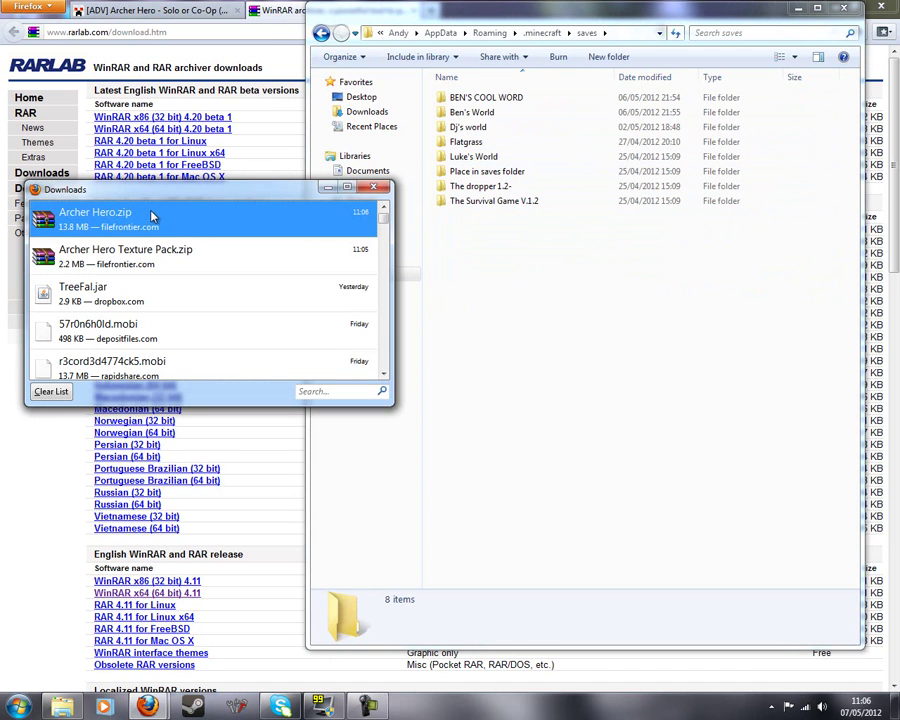
mouse_move(146, 216)
mouse_down()
mouse_move(202, 209)
mouse_move(297, 245)
mouse_move(629, 257)
mouse_move(630, 316)
mouse_move(90, 220)
mouse_move(200, 220)
mouse_move(160, 225)
mouse_up()
double_click(160, 224)
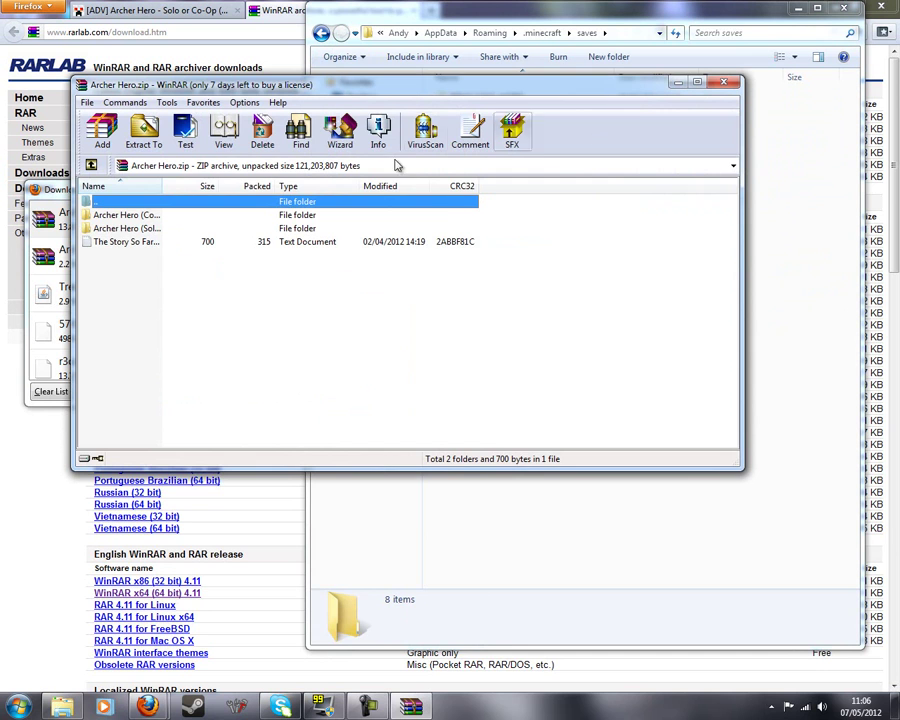
Step: Read The Story So Far text document from the Archer Hero.zip archive and close it
double_click(196, 242)
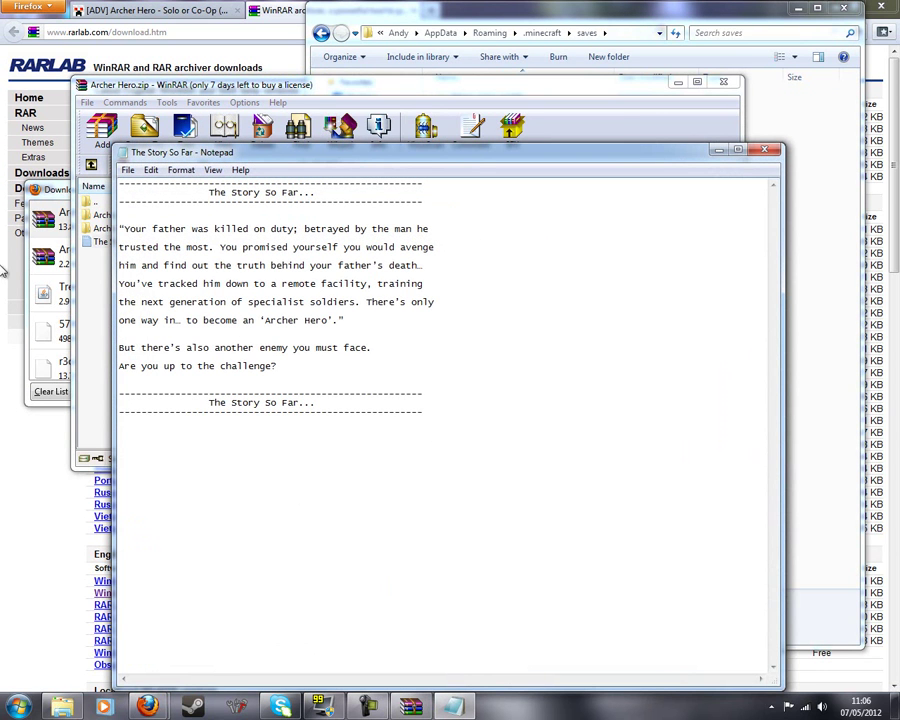
drag(119, 394, 529, 433)
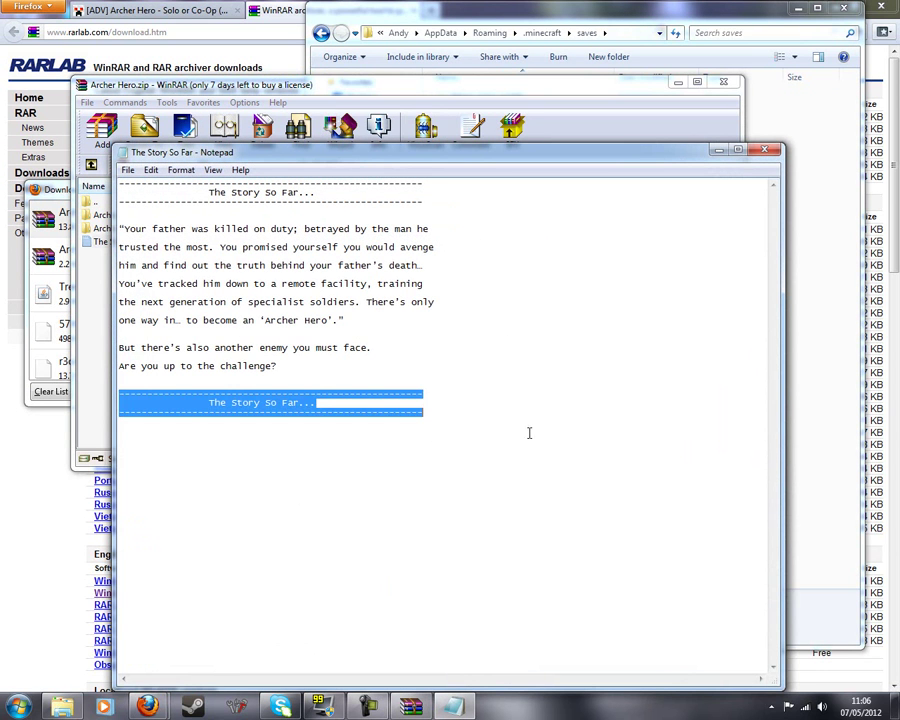
click(764, 151)
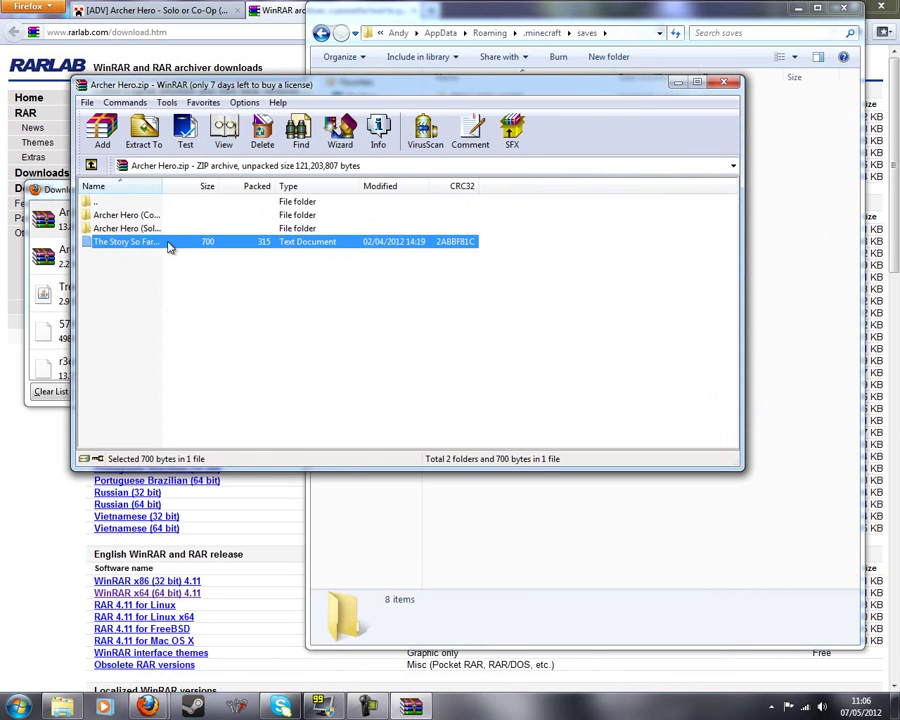
Step: Examine the contents of the Archer Hero (Solo) and Archer Hero (Co-Op) folders in the archive
double_click(196, 229)
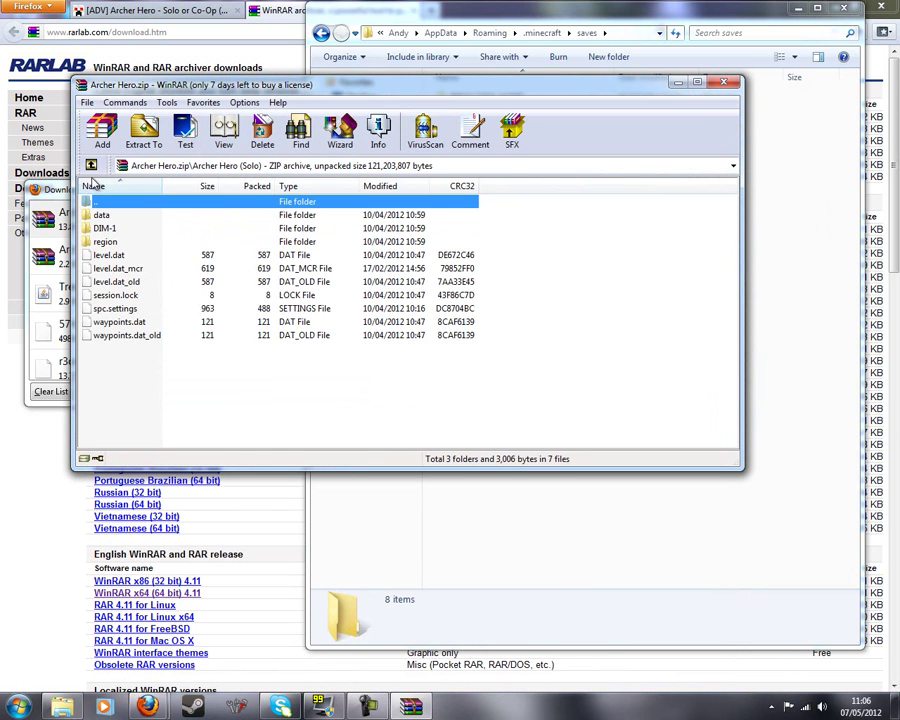
double_click(95, 201)
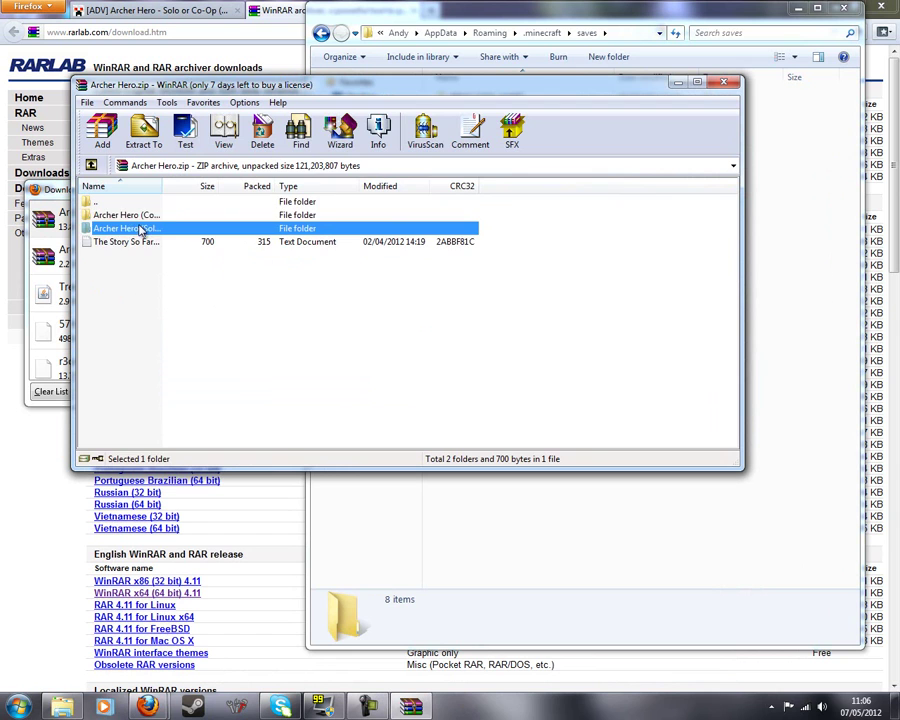
double_click(100, 215)
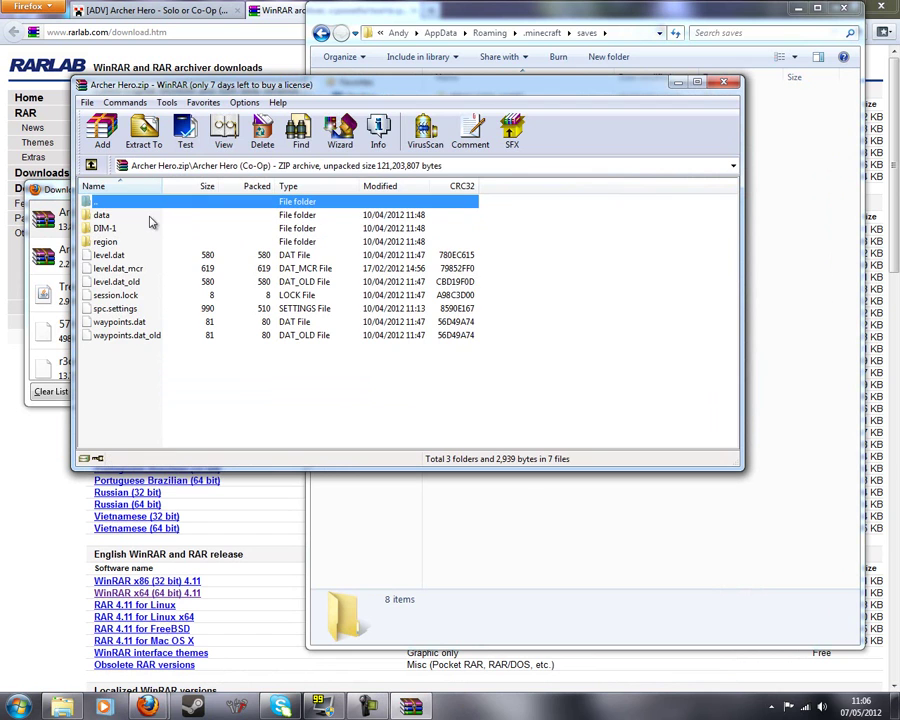
click(91, 165)
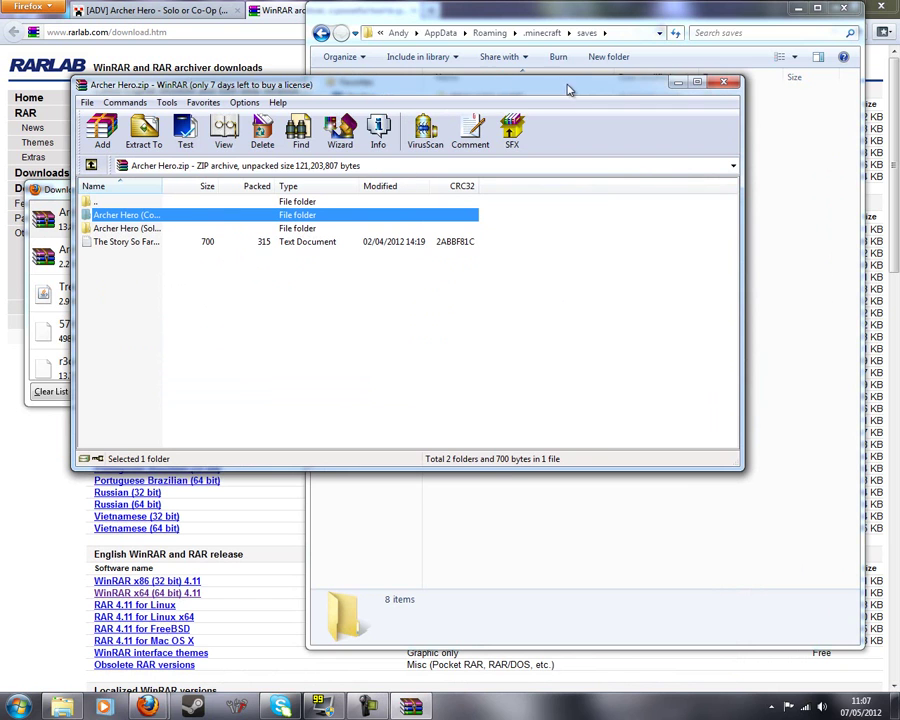
drag(570, 89, 563, 106)
double_click(150, 233)
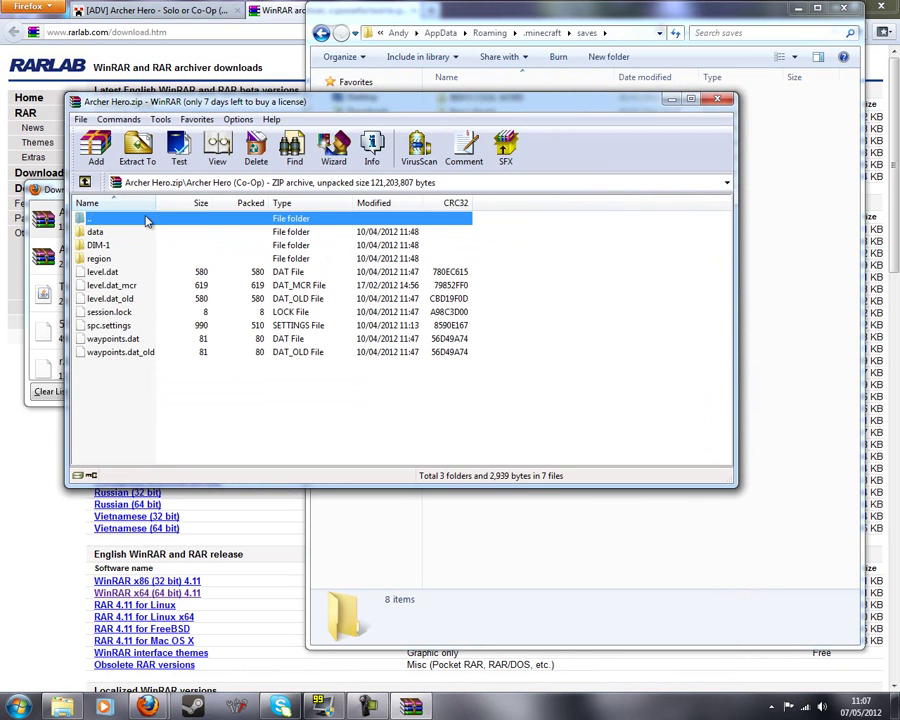
click(85, 182)
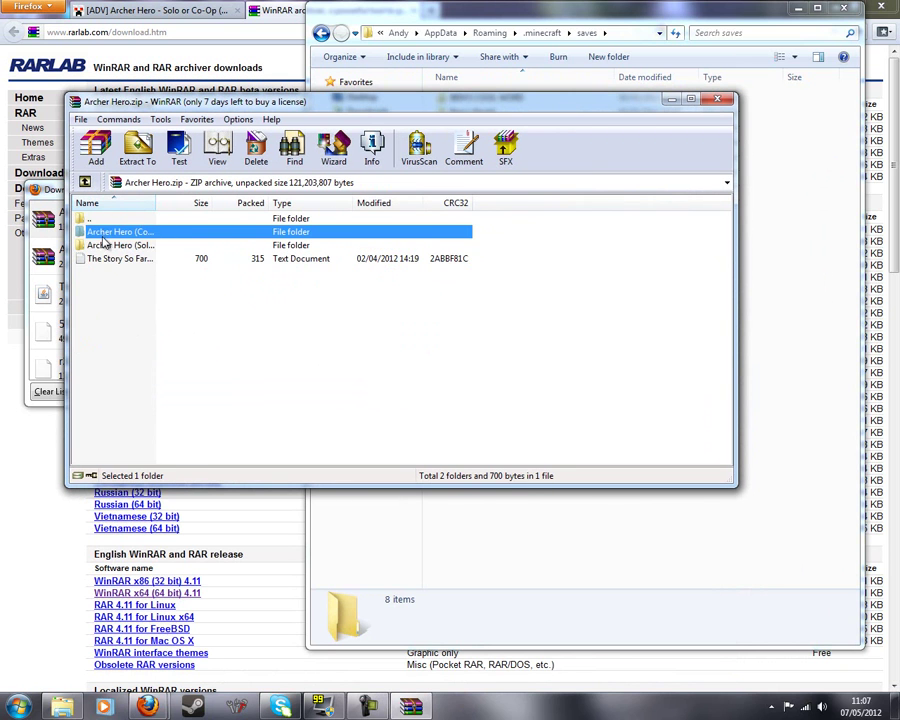
double_click(98, 244)
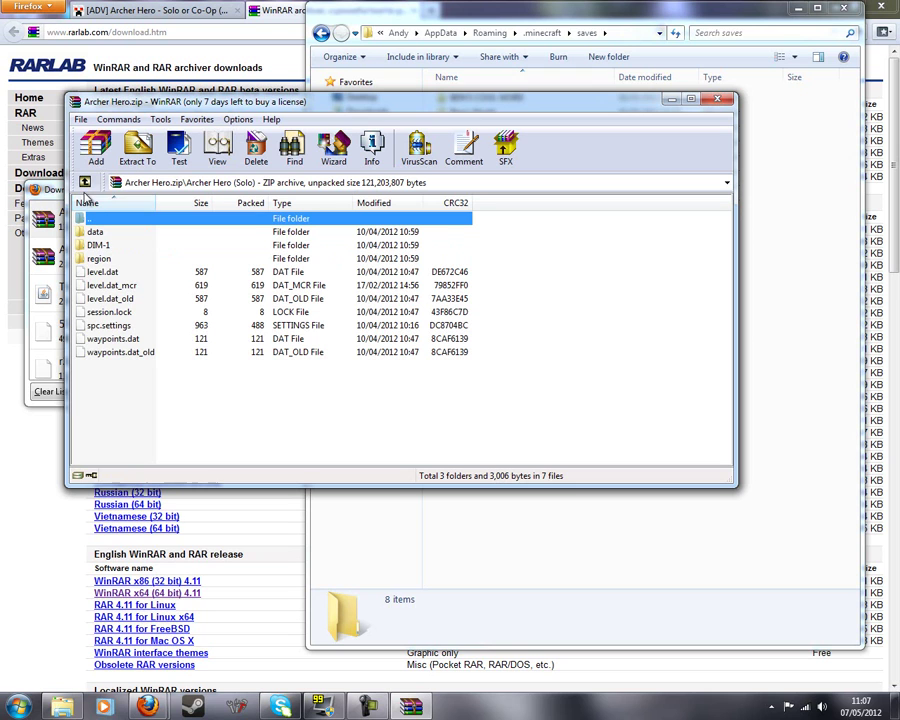
click(86, 183)
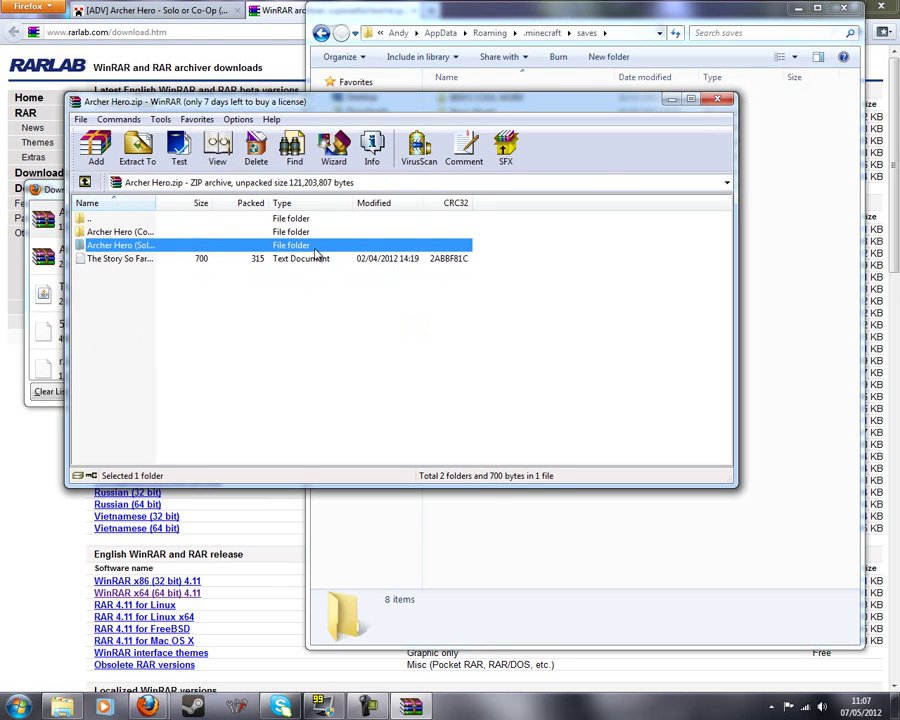
Step: Close the Downloads window, place WinRAR beside the saves folder and copy Archer Hero (Solo) from the archive into saves
drag(605, 107, 506, 266)
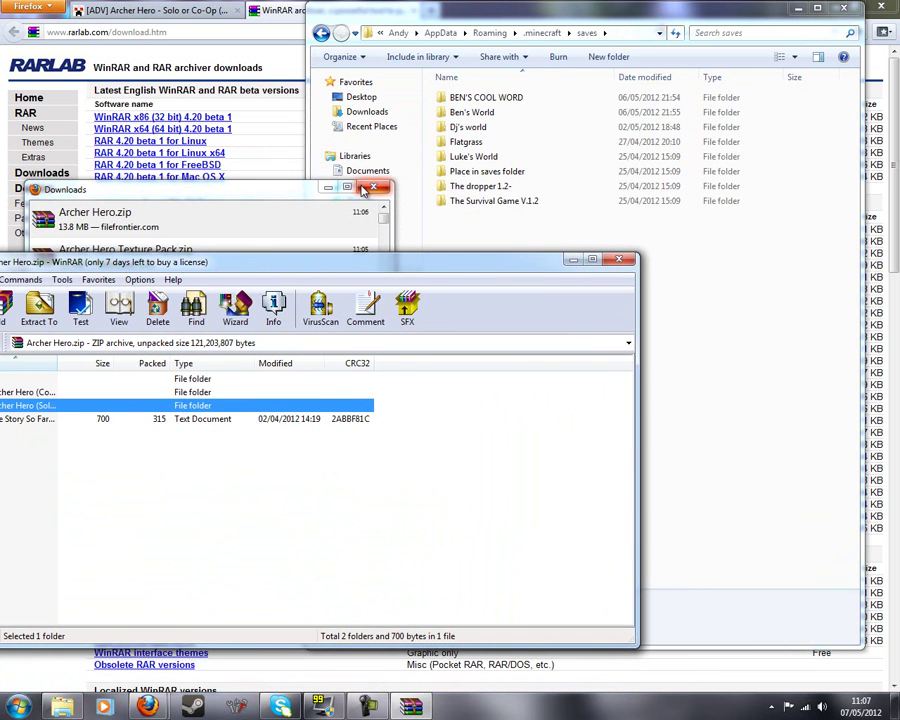
click(364, 190)
drag(436, 270, 5, 230)
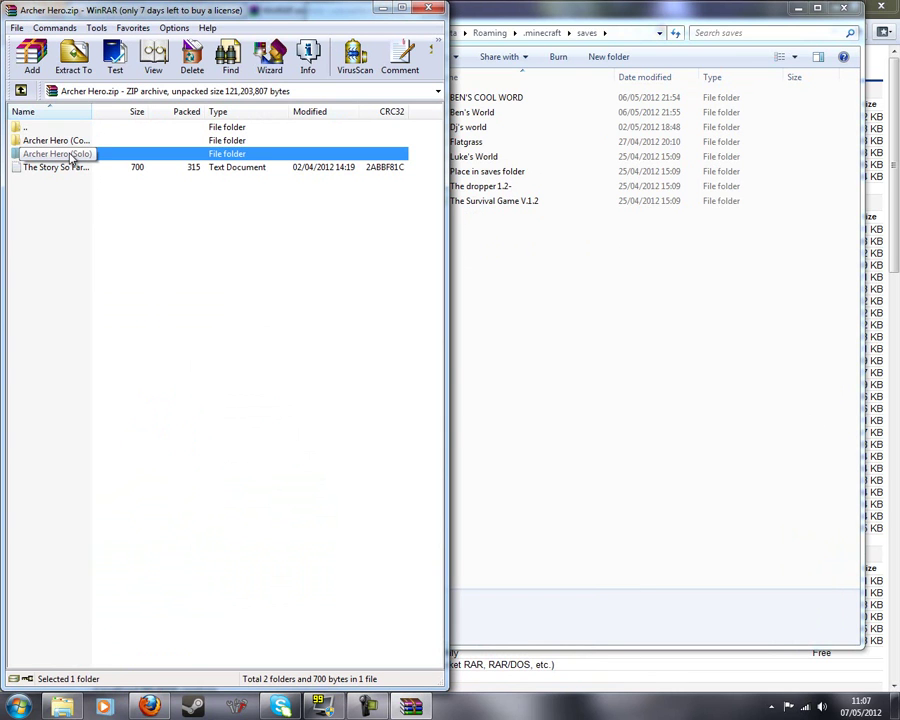
drag(75, 162, 233, 175)
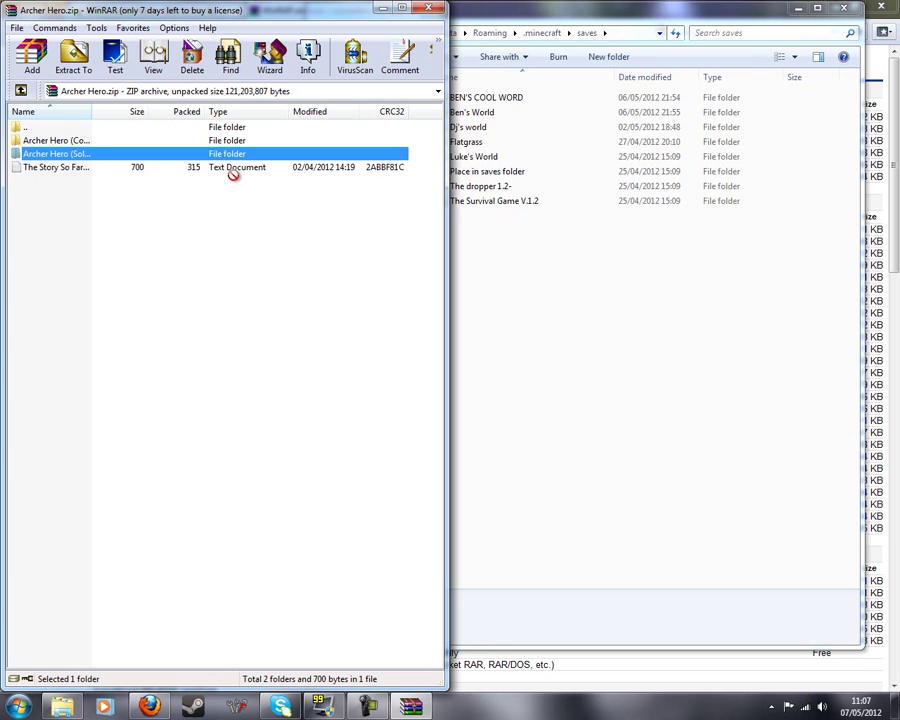
drag(600, 330, 600, 323)
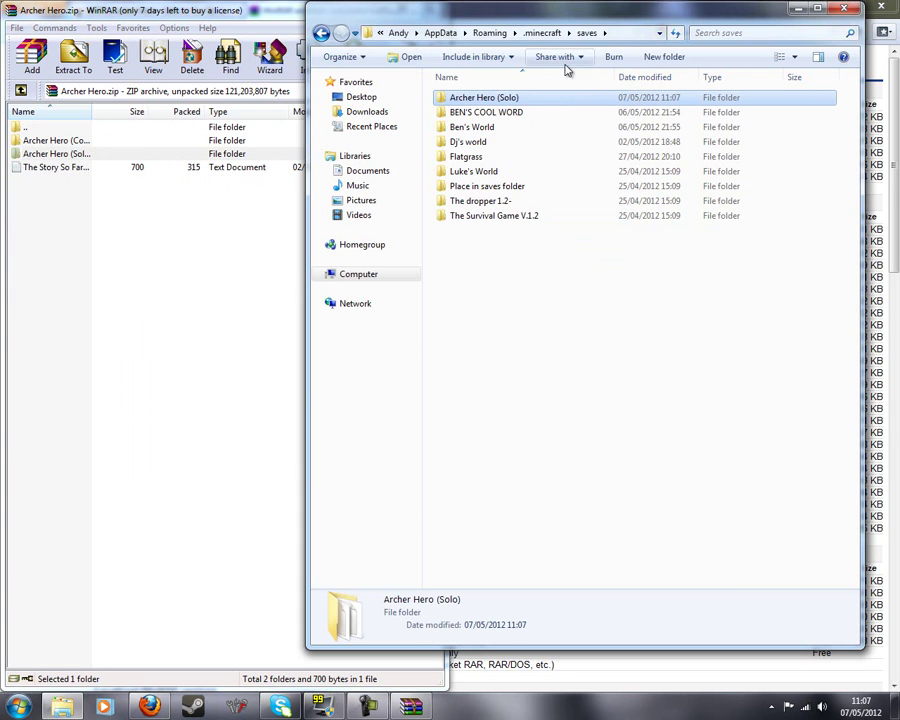
Step: Launch Minecraft, log in with the remembered account details and maximize the game window
right_click(196, 709)
click(217, 432)
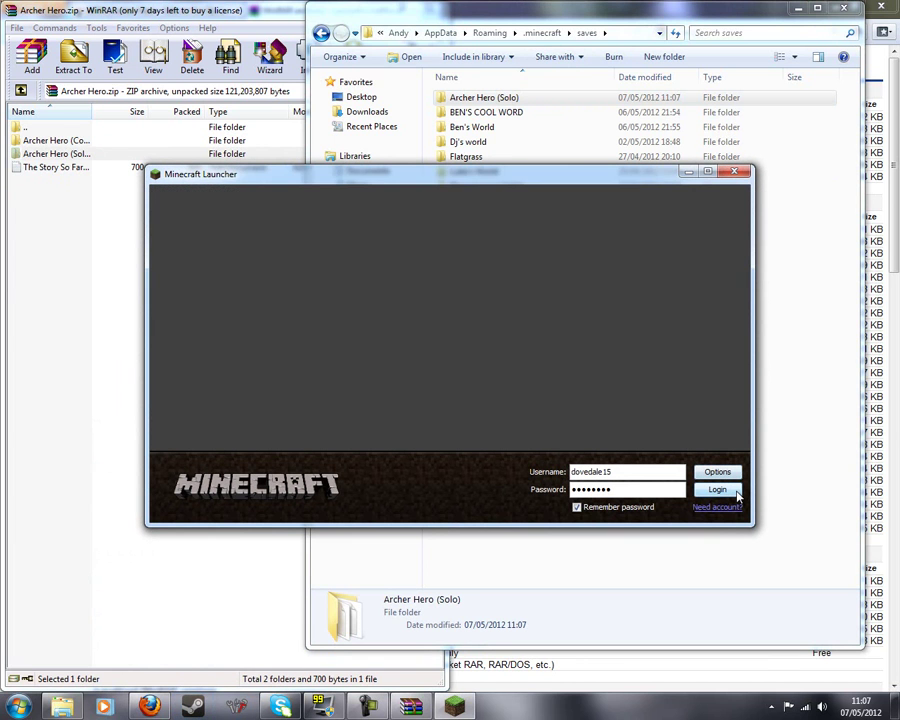
click(738, 492)
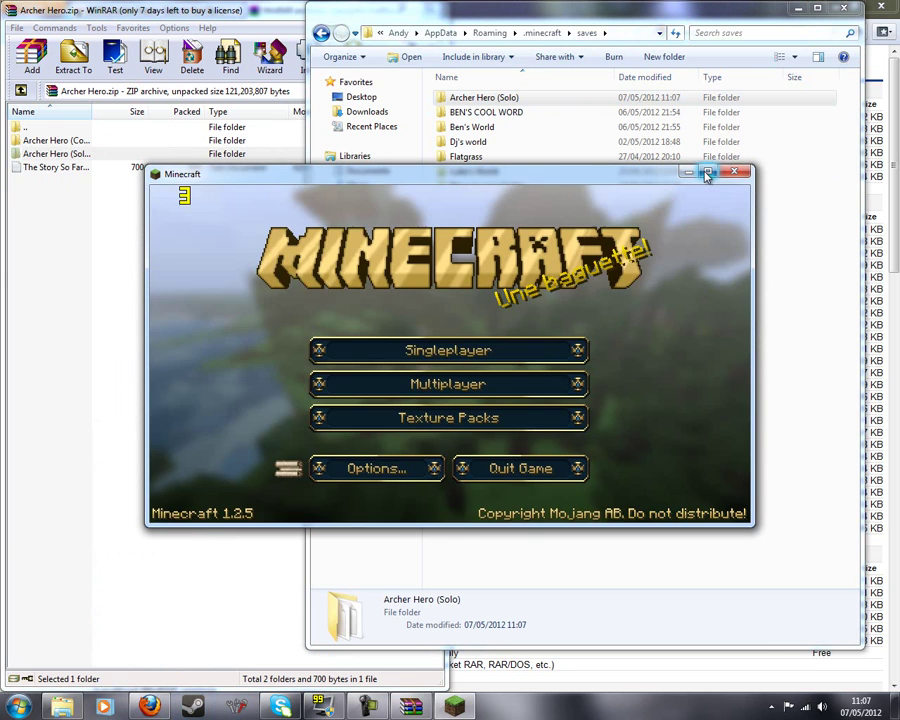
click(707, 174)
Step: Open the Archer Hero solo map from the list of singleplayer worlds
click(546, 312)
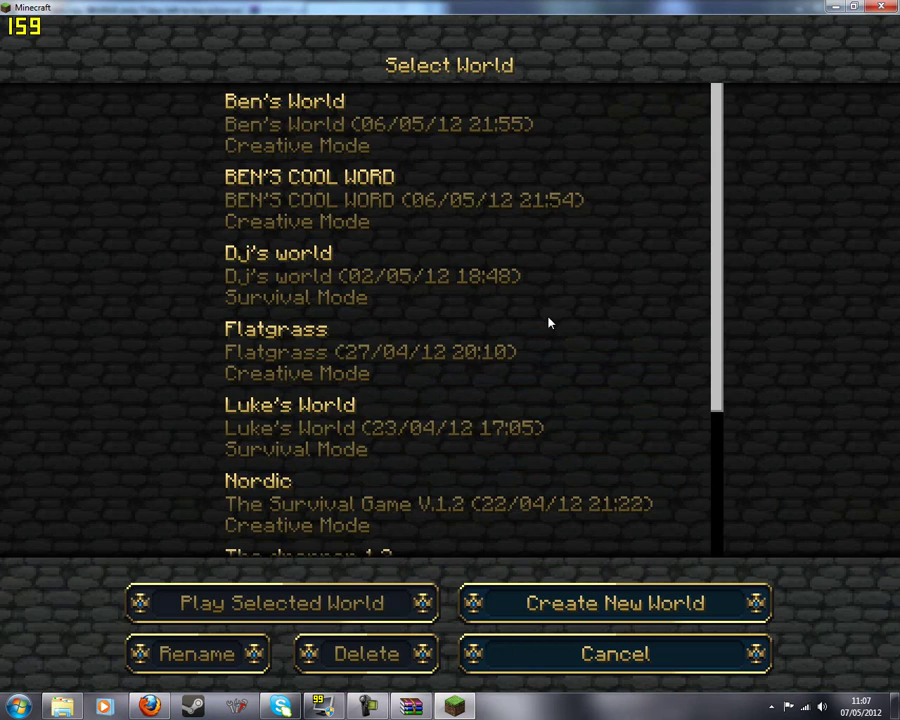
scroll(451, 299, down, 5)
double_click(351, 507)
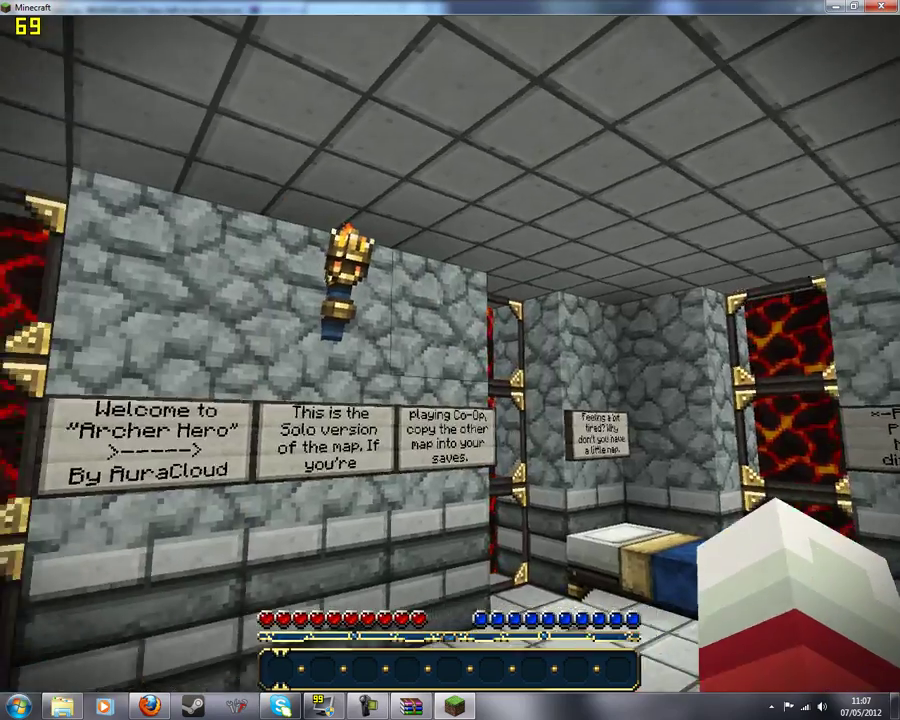
Step: Switch the game to Archer Hero Texture Pack.zip and return to the Archer Hero world
key(Escape)
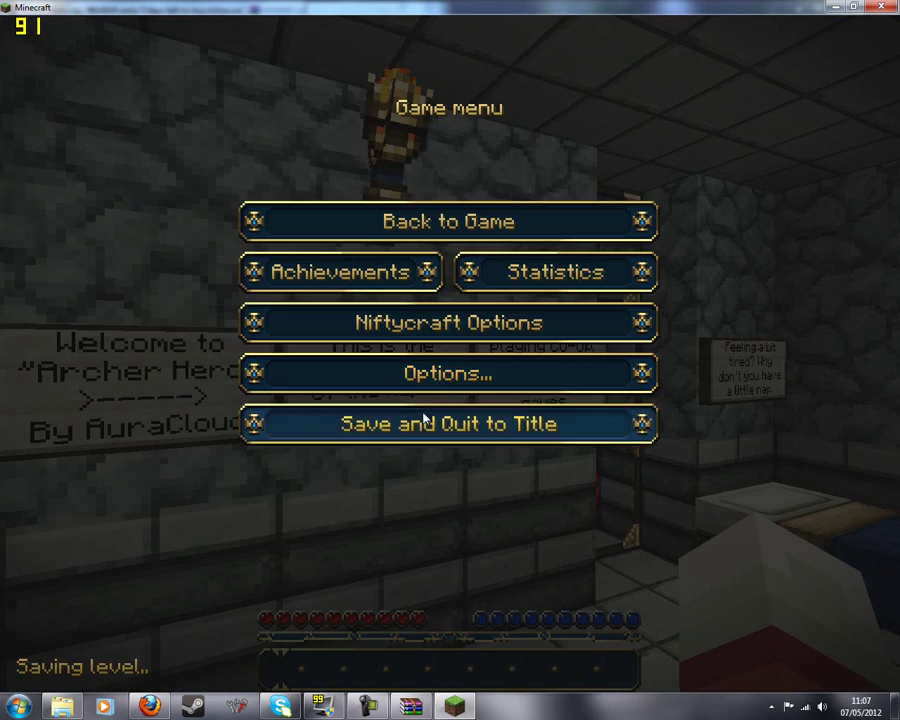
click(484, 320)
click(496, 274)
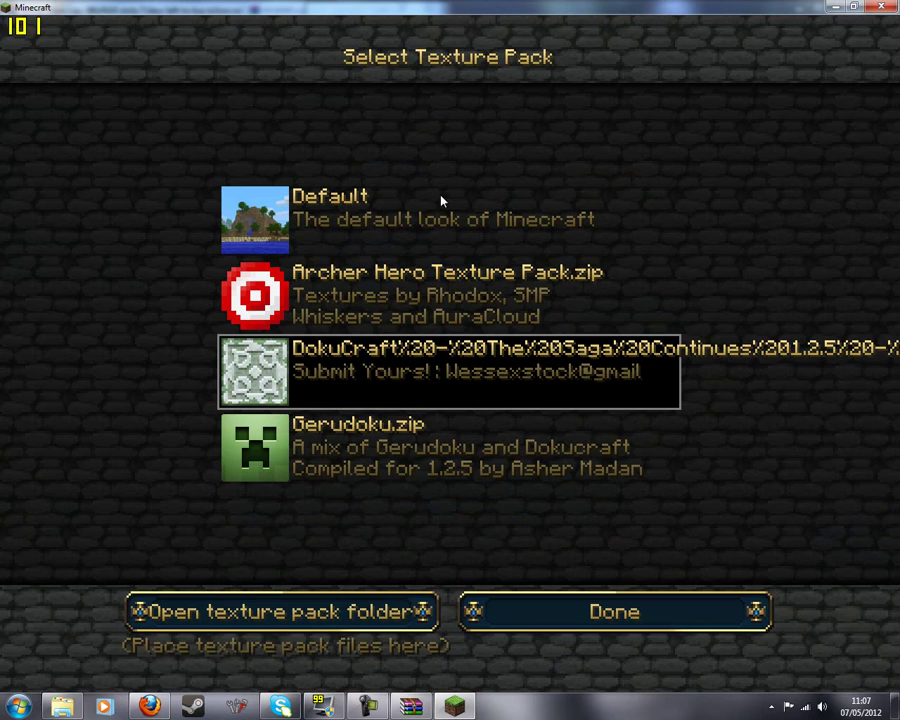
click(455, 272)
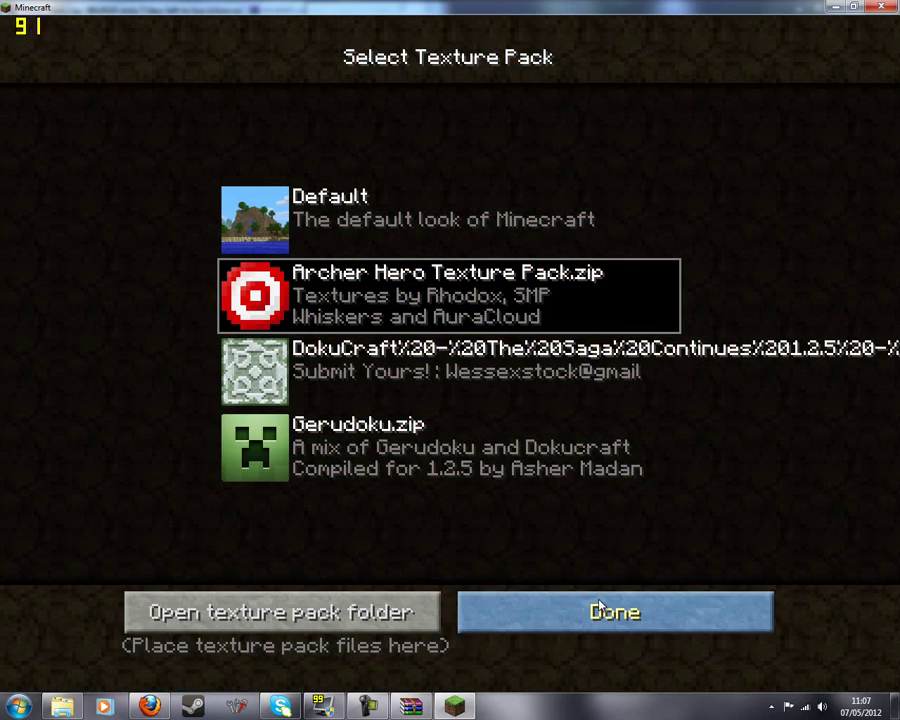
click(593, 607)
click(447, 503)
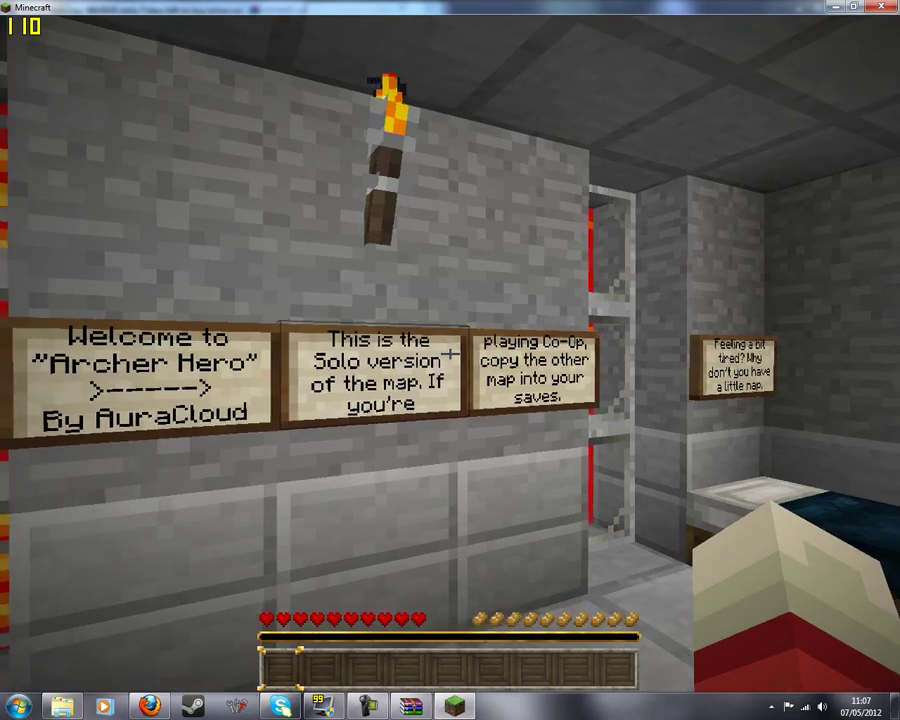
Step: Look around the map's starting room and read the rule signs
key(Escape)
key(Escape)
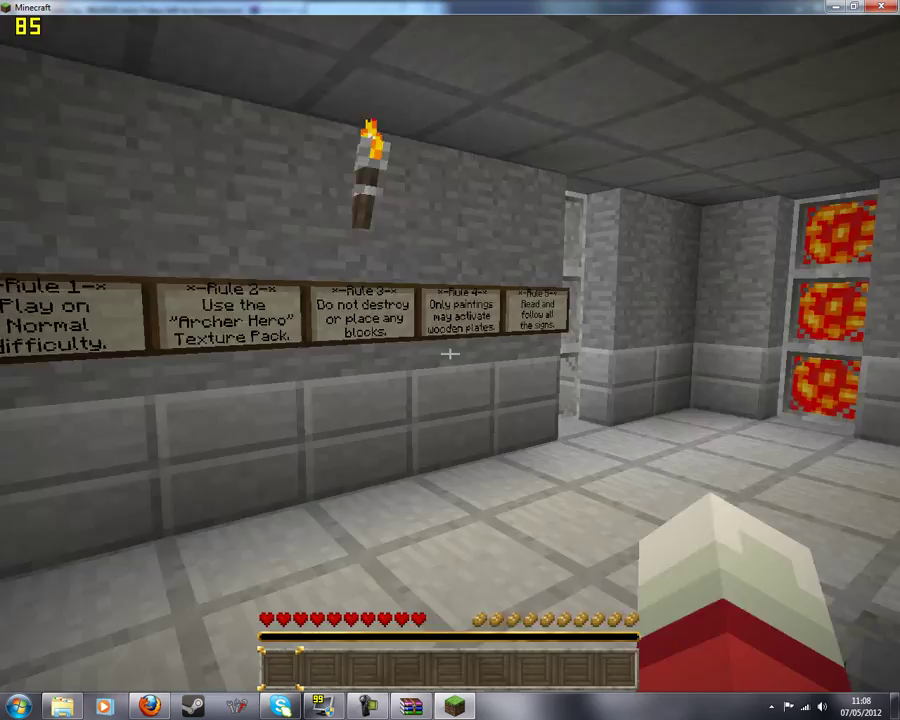
key(w)
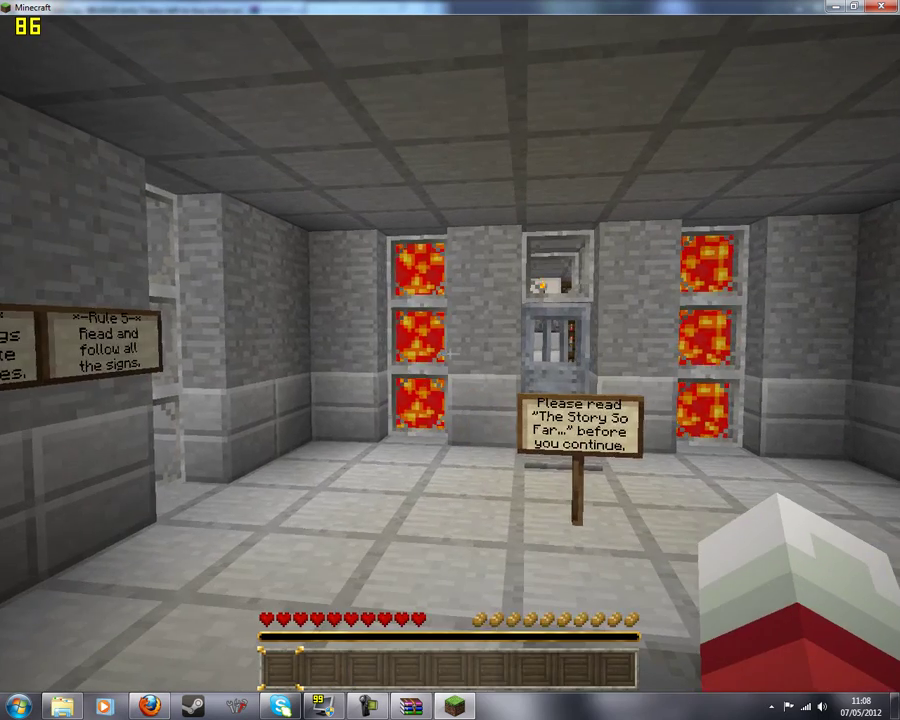
Step: Save the Archer Hero world, return to the title screen and quit Minecraft
key(Escape)
click(524, 430)
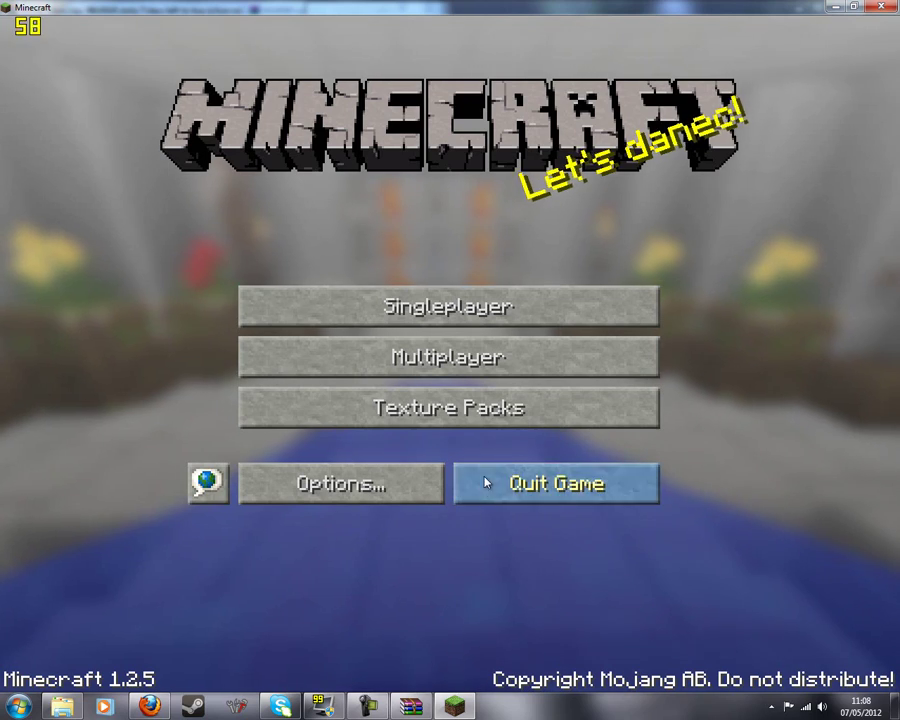
click(532, 494)
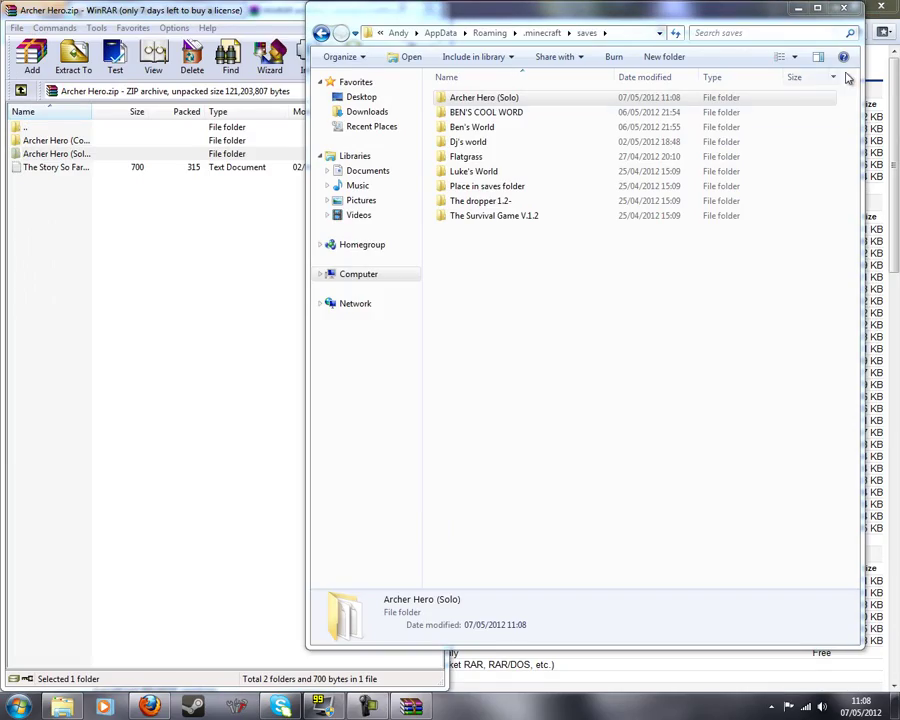
Step: Close the saves folder window and minimize Firefox and WinRAR to reveal the desktop
click(845, 10)
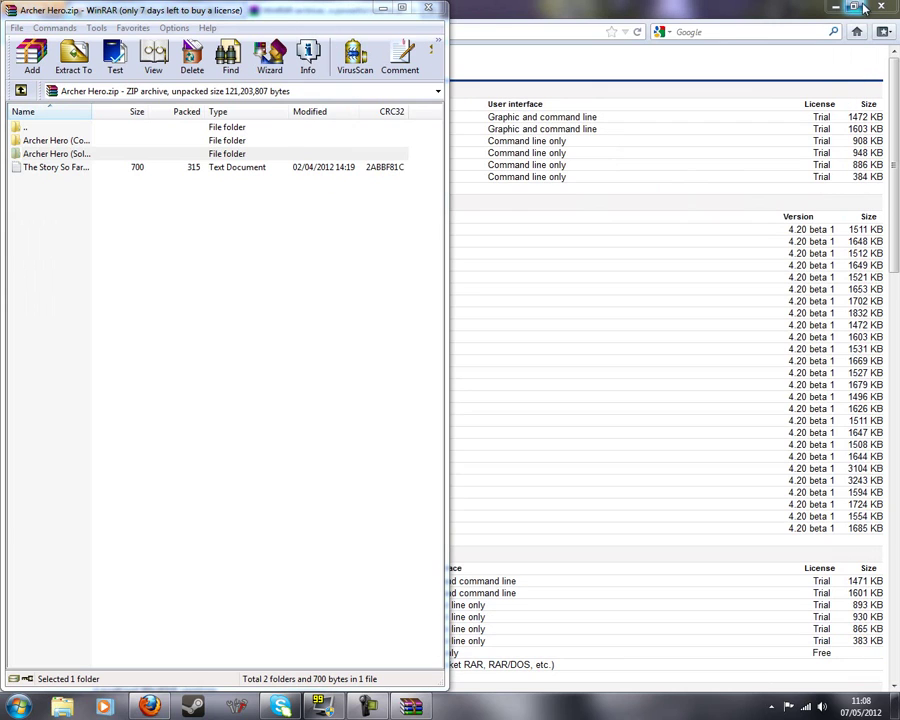
click(837, 7)
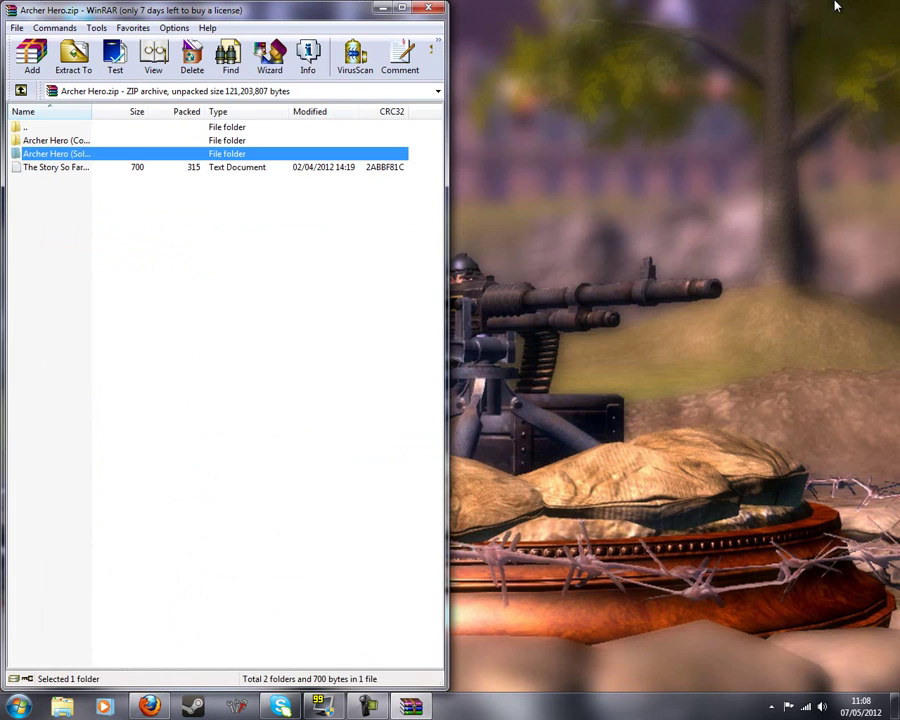
click(382, 9)
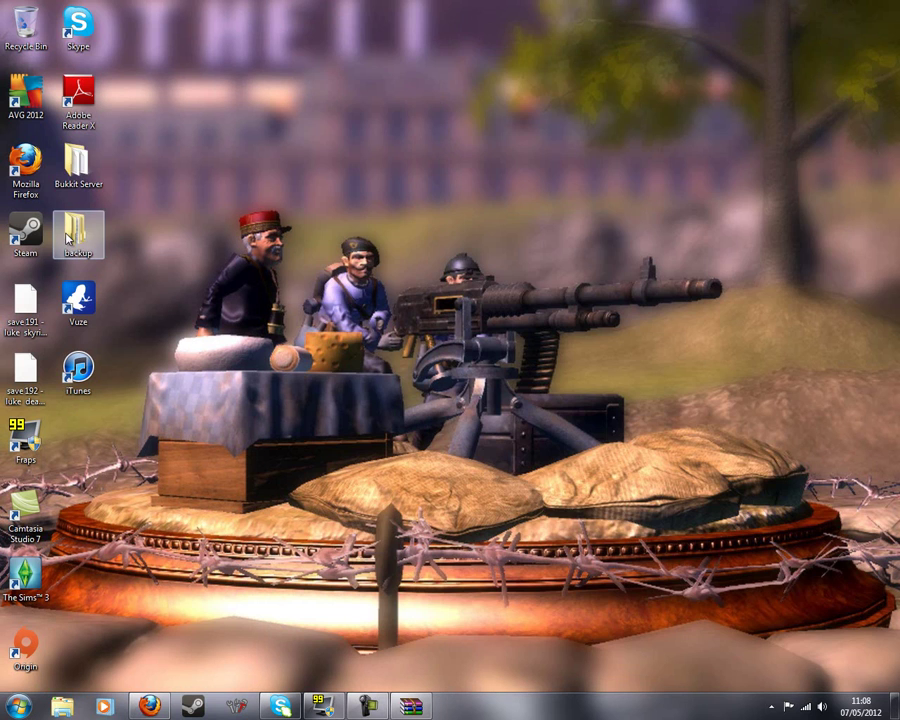
Step: Open the Bukkit Server folder from the desktop and copy Archer Hero (Co-Op) from the WinRAR archive into it
double_click(77, 163)
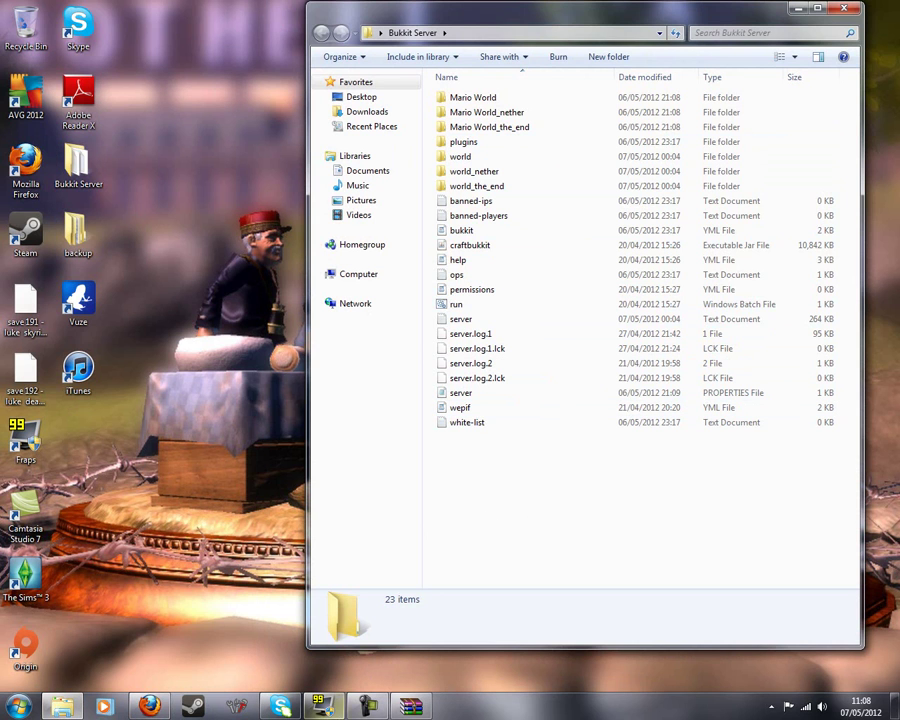
key(alt+Tab)
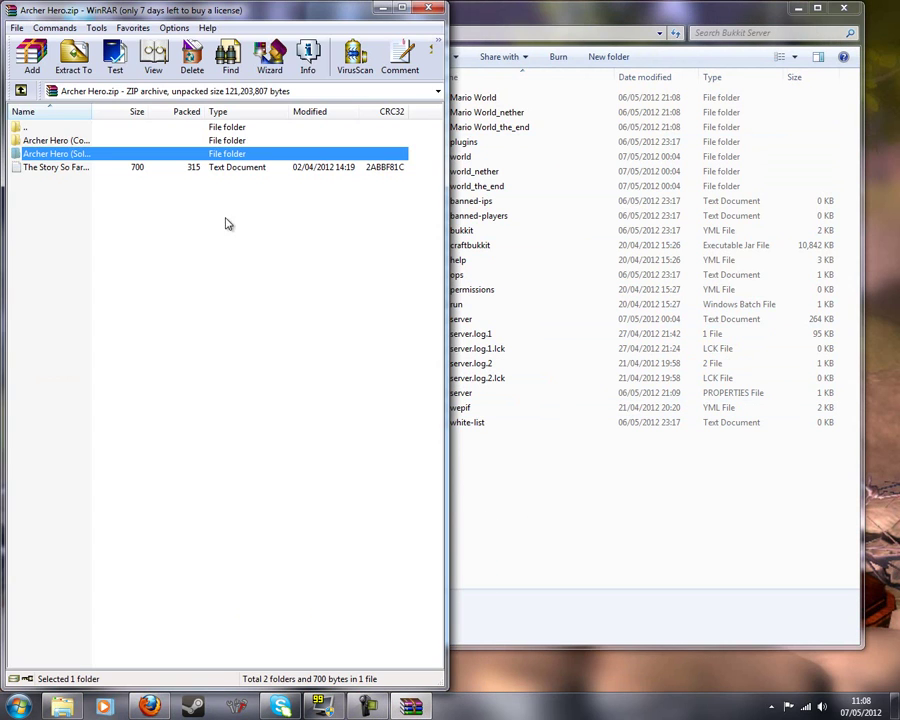
click(68, 146)
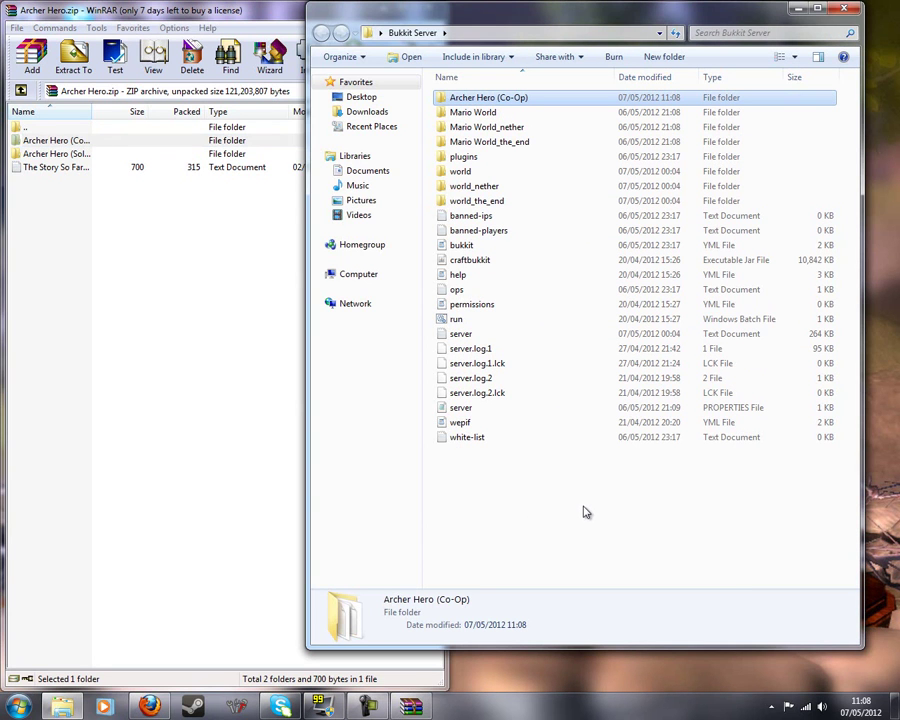
click(484, 405)
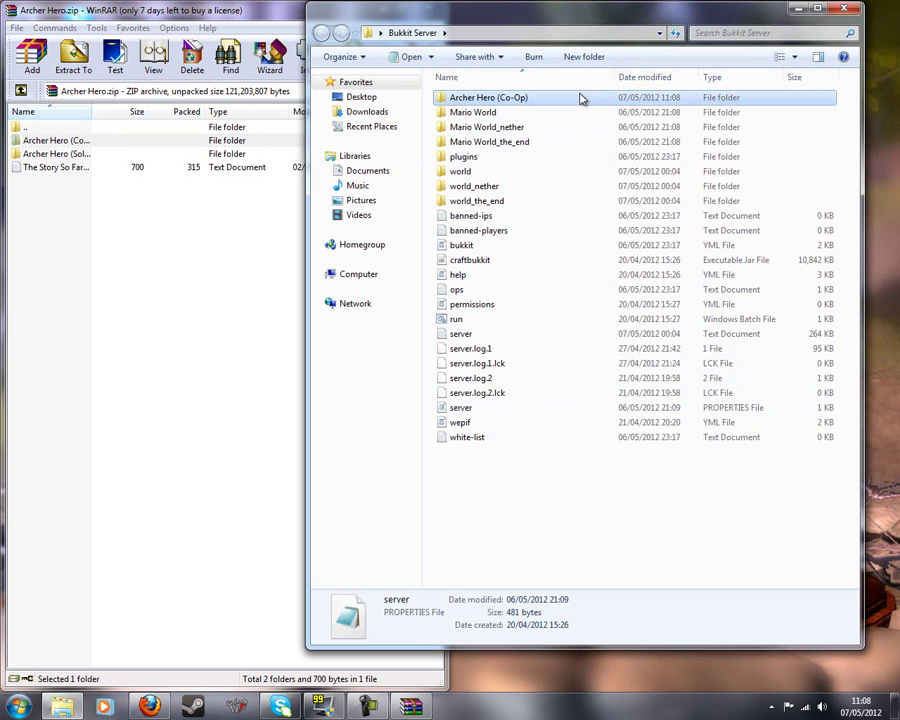
click(581, 98)
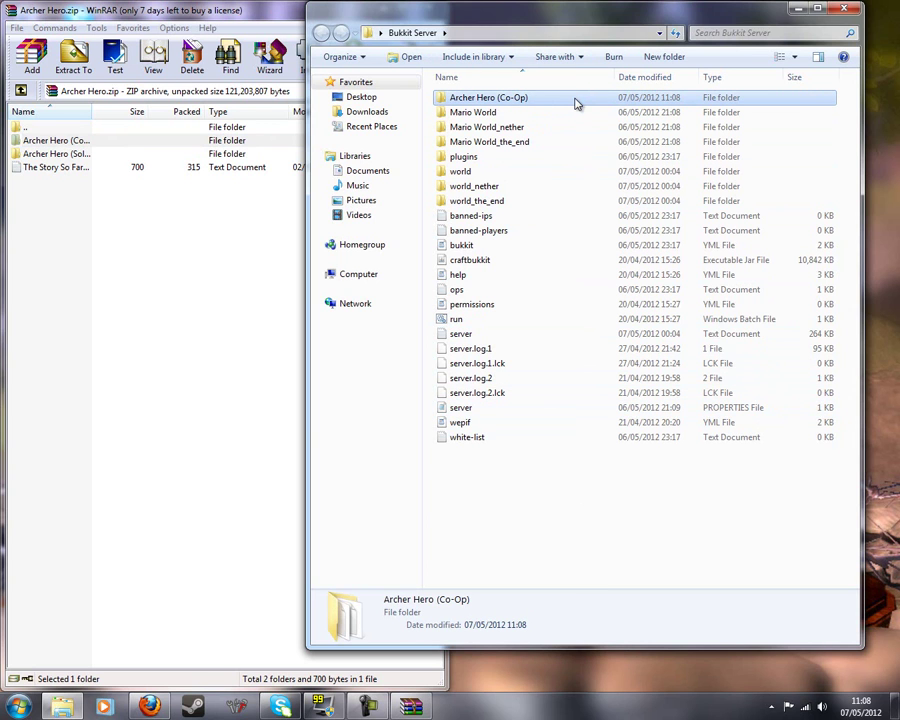
Step: Copy the name of the Archer Hero (Co-Op) folder to the clipboard without changing it
right_click(577, 104)
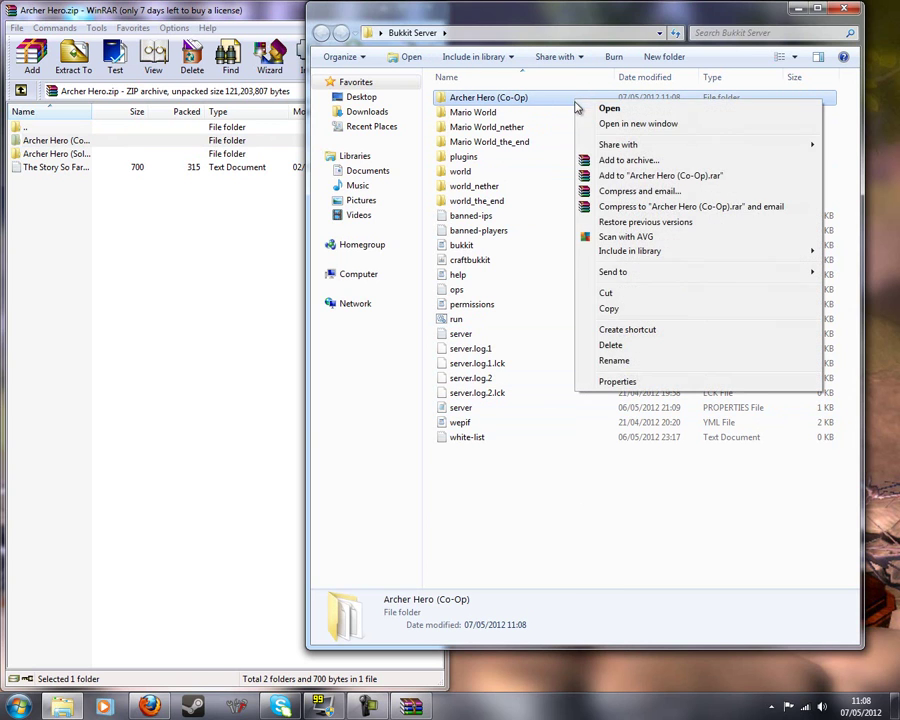
click(614, 361)
right_click(511, 100)
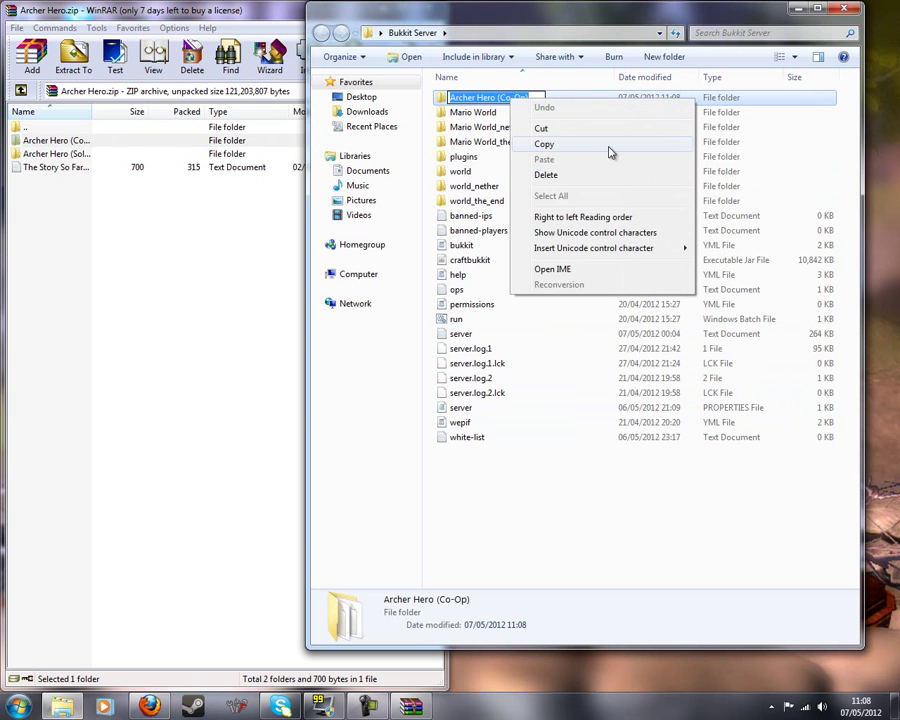
click(606, 150)
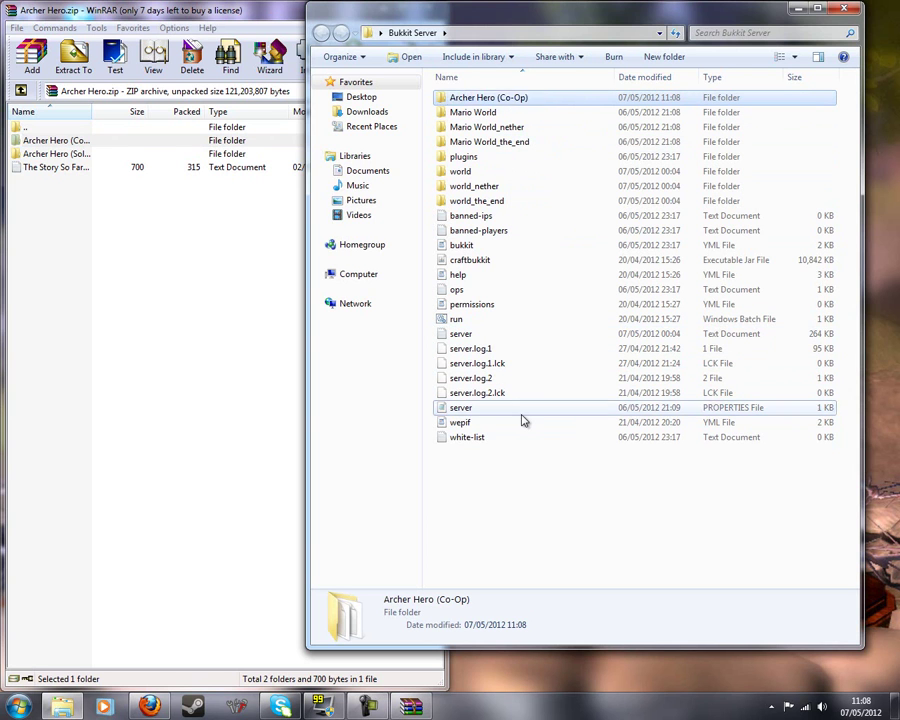
Step: Set level-name to Archer Hero (Co-Op) in the server properties file, save it and close Notepad
double_click(519, 410)
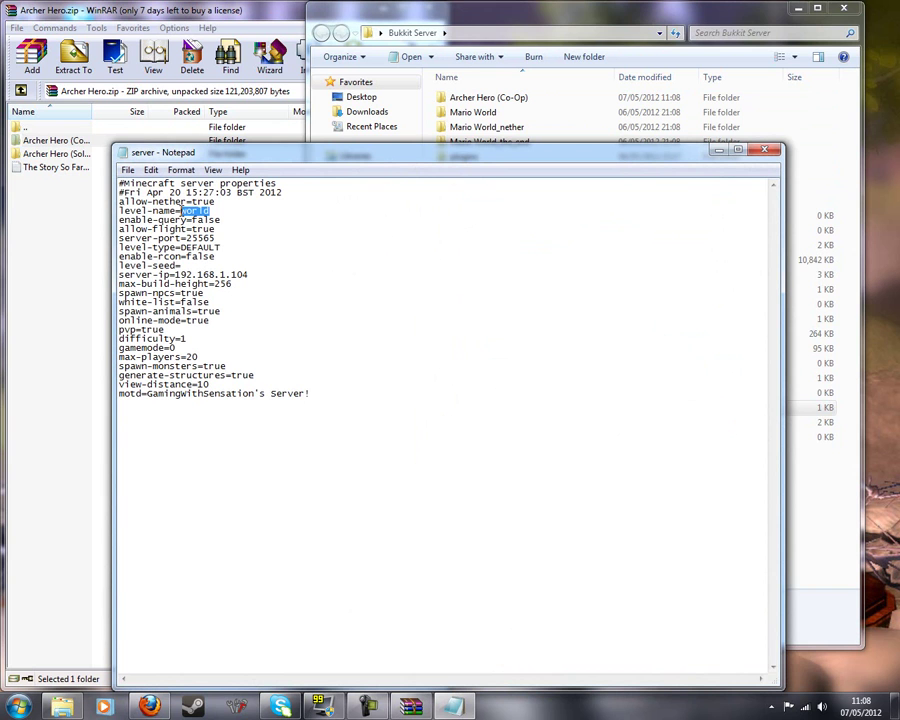
click(127, 170)
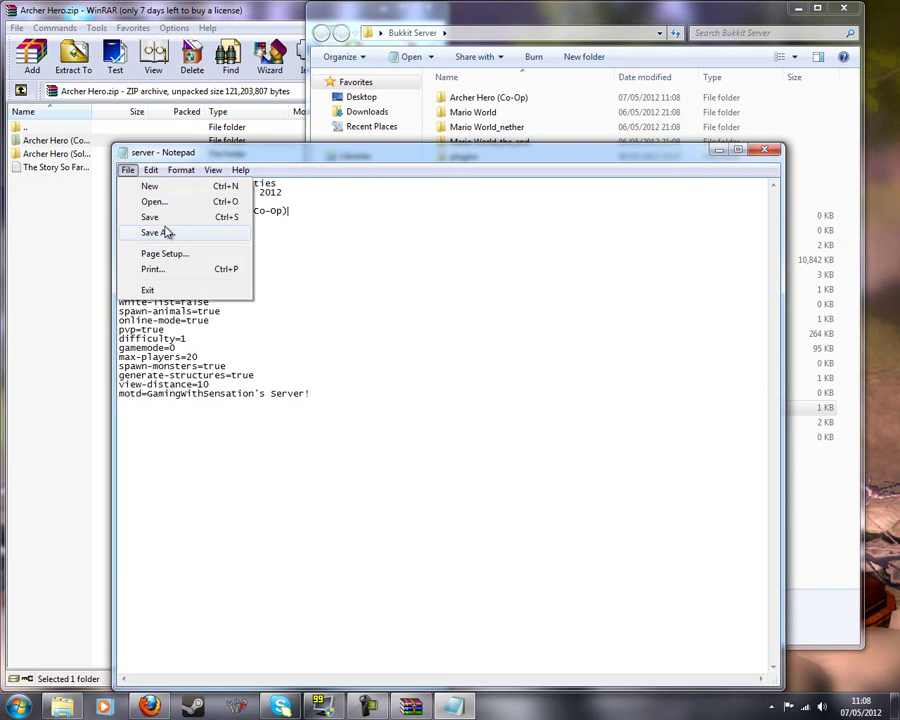
click(181, 220)
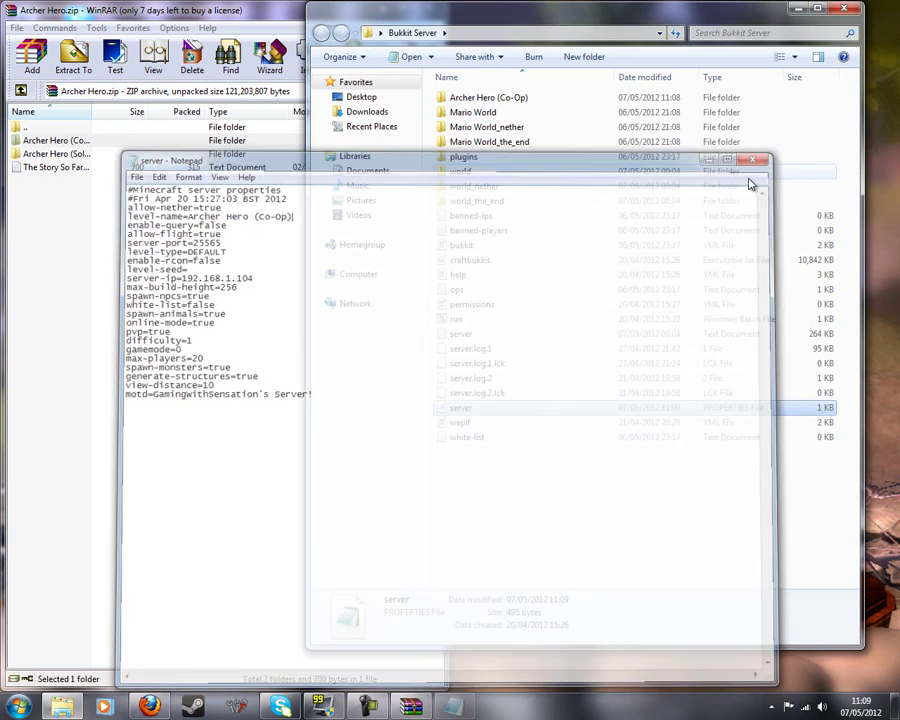
Step: Start the Bukkit server with the run batch file, and launch Minecraft with the remembered login
double_click(558, 322)
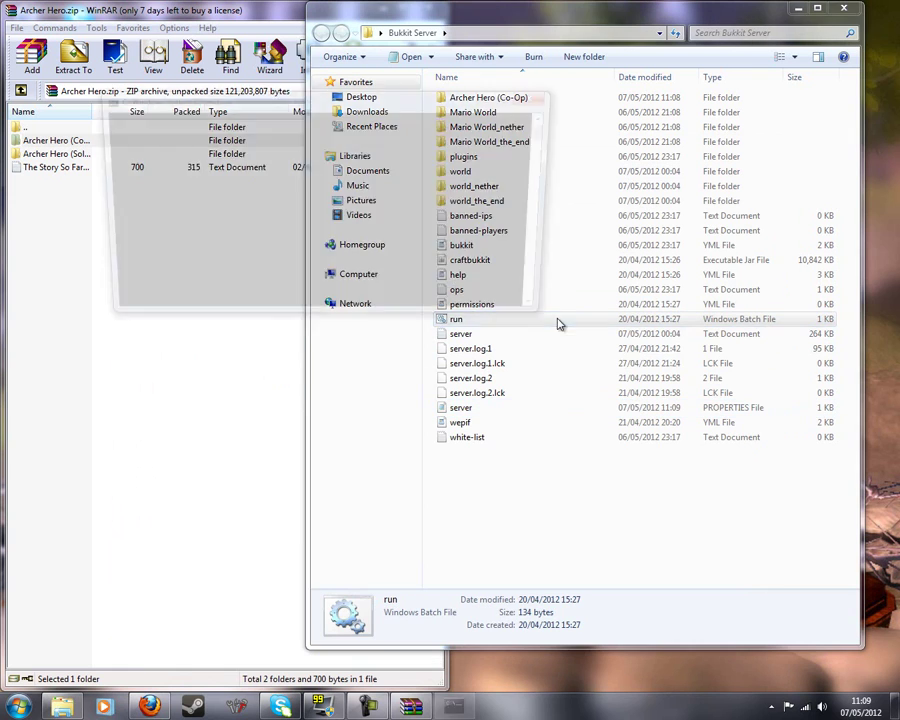
right_click(196, 706)
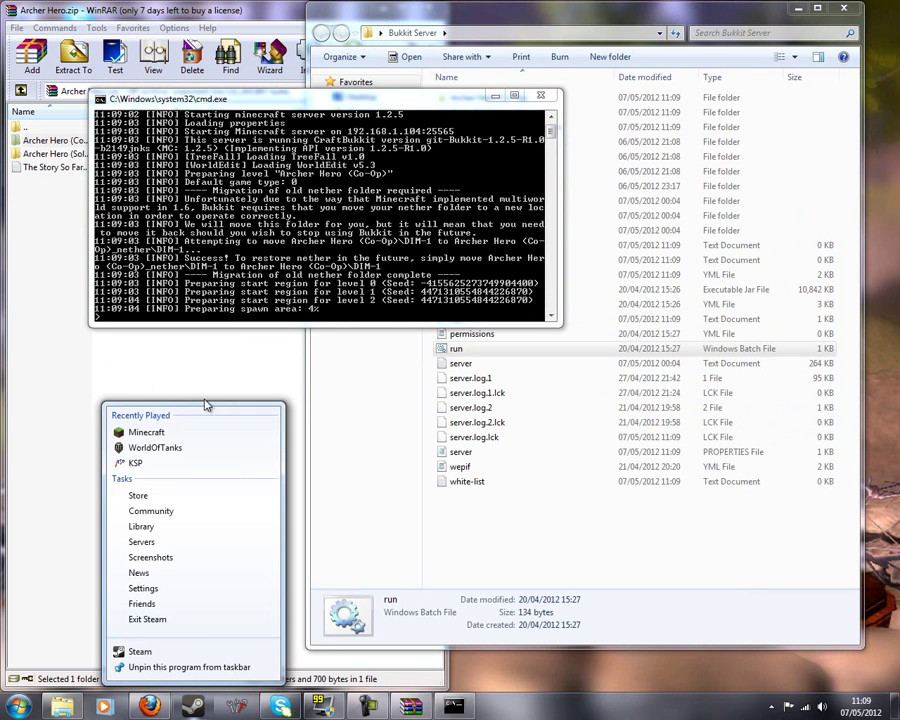
click(199, 431)
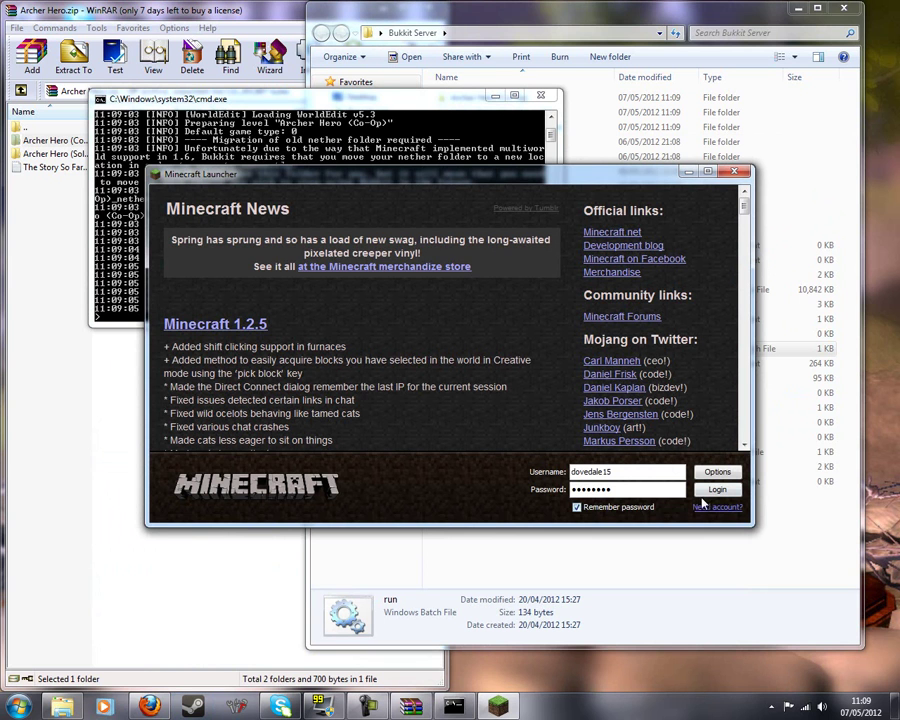
click(706, 492)
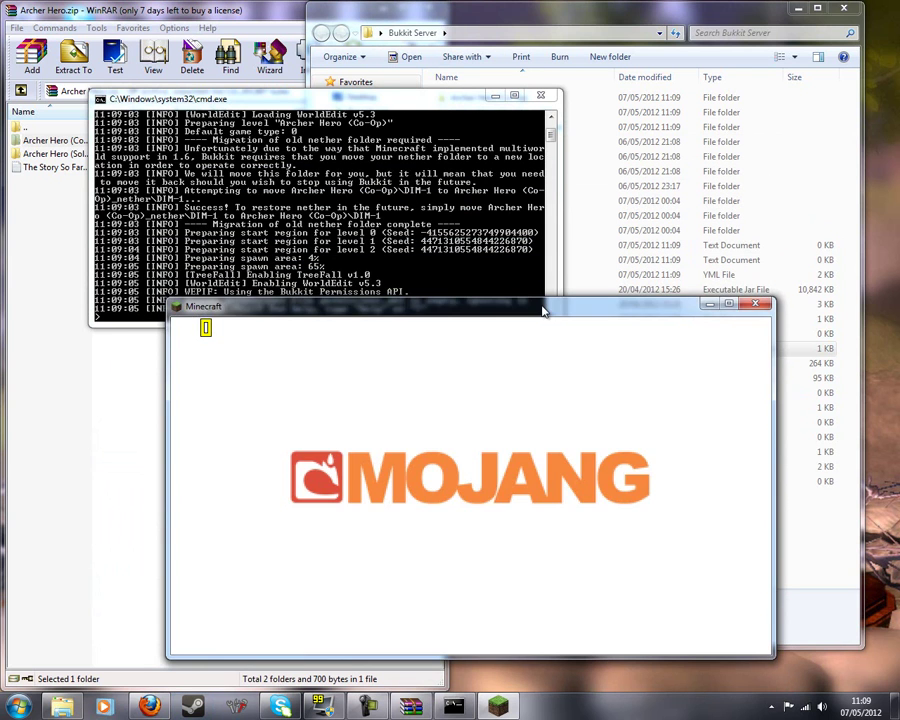
Step: Maximize the Minecraft window and join My Server from the multiplayer server list
drag(542, 306, 549, 347)
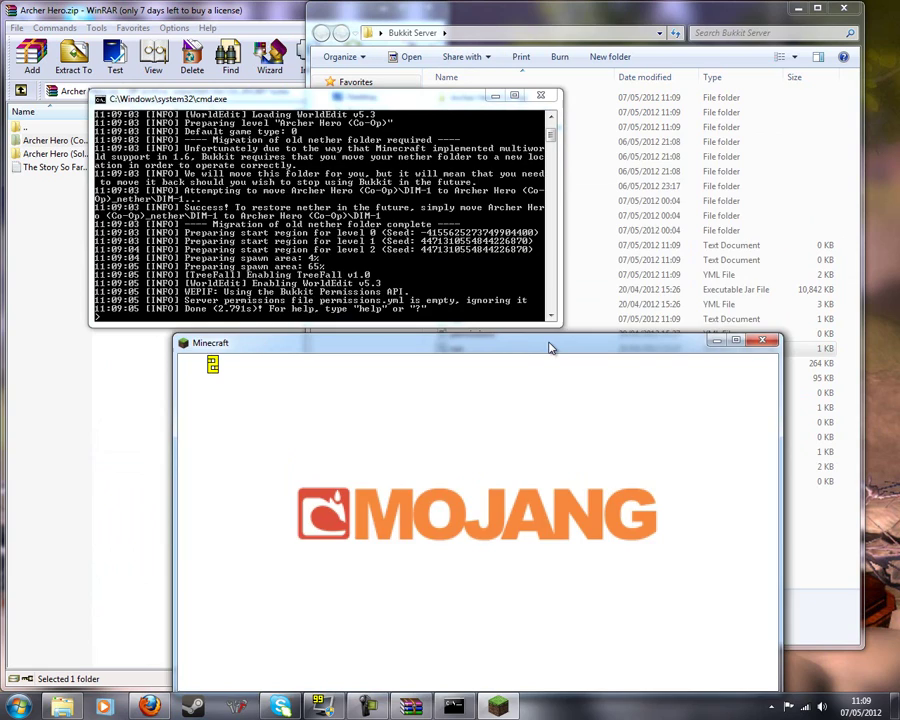
double_click(714, 149)
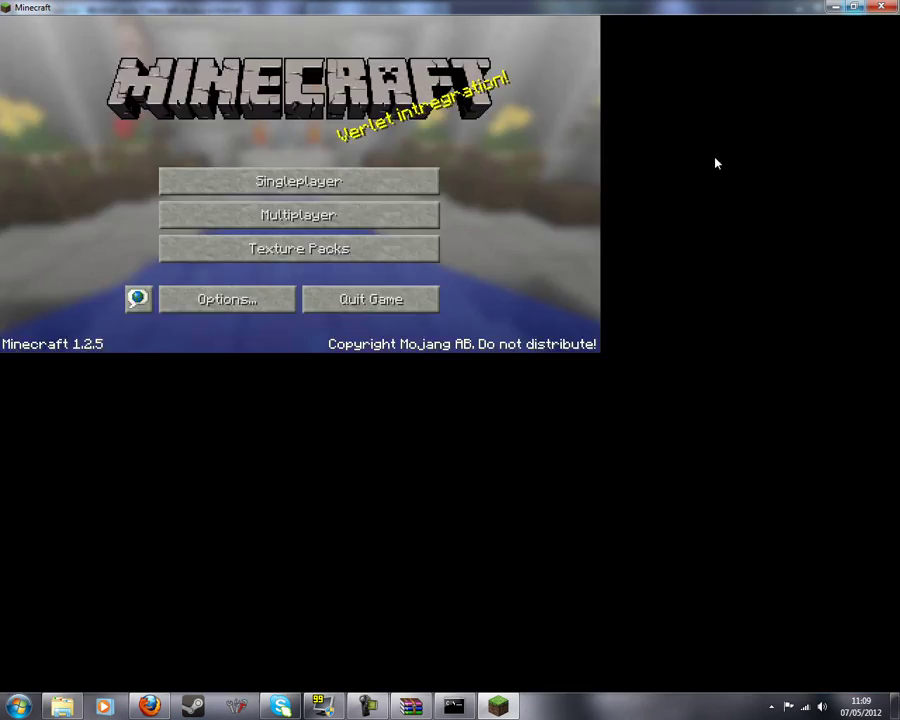
click(518, 352)
scroll(520, 370, down, 10)
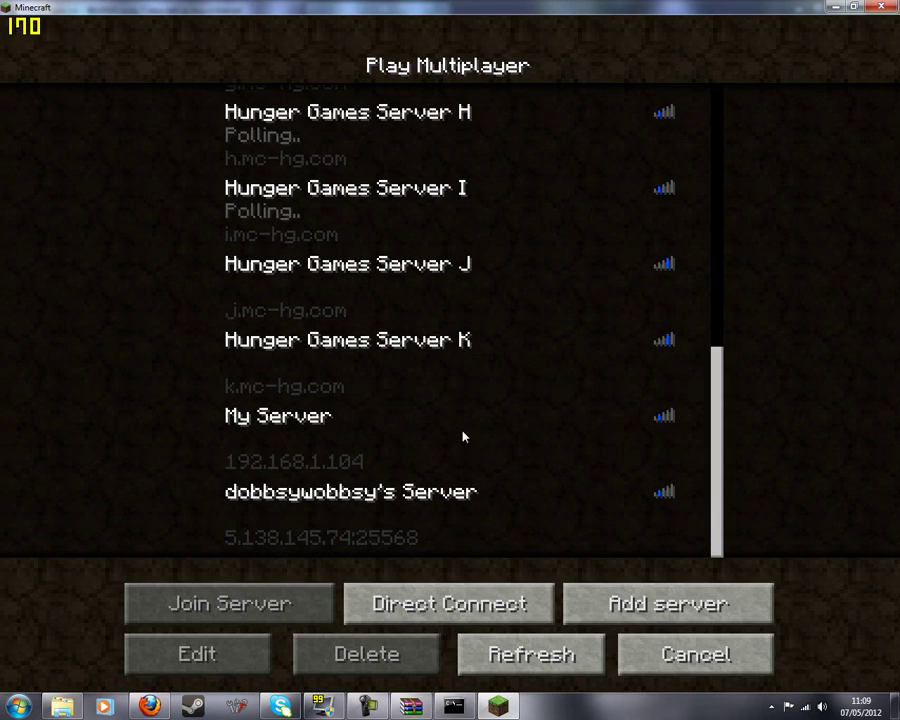
double_click(474, 448)
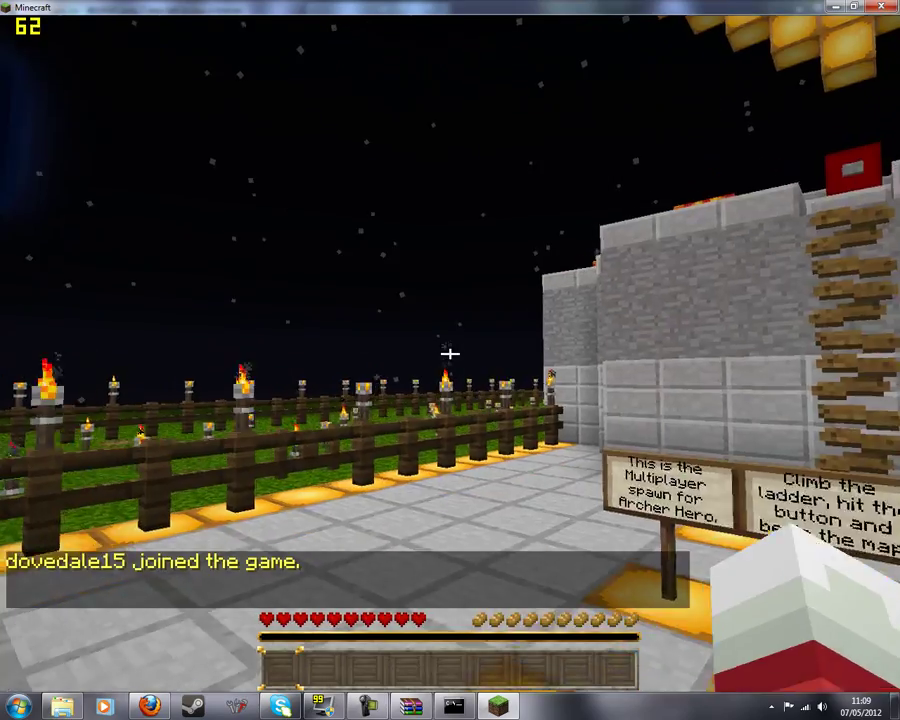
Step: Disconnect from the server and quit Minecraft, and shut down the Bukkit server with the stop command
key(Escape)
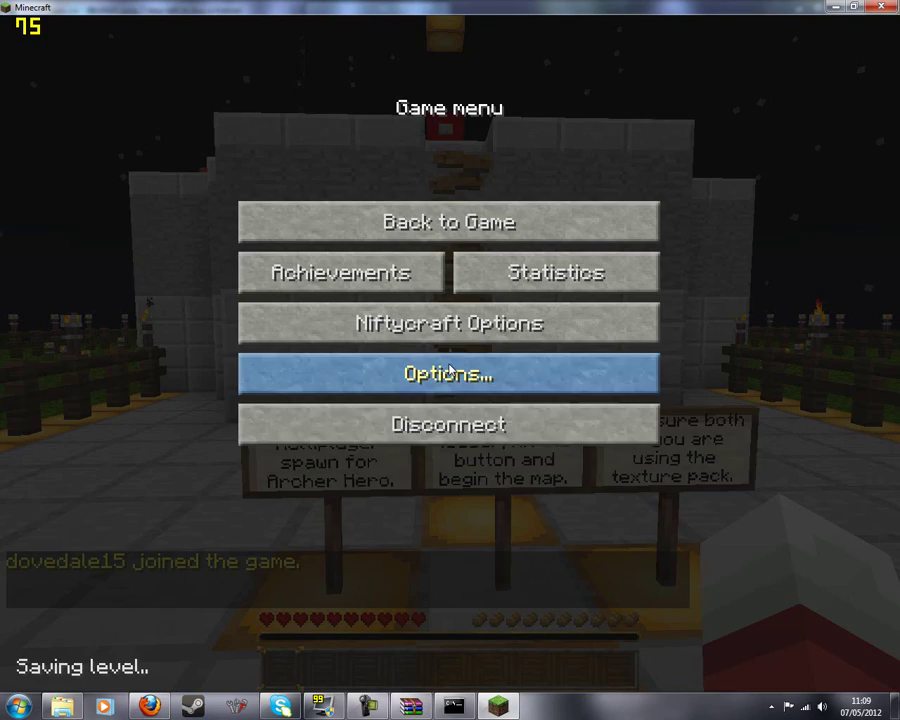
click(430, 424)
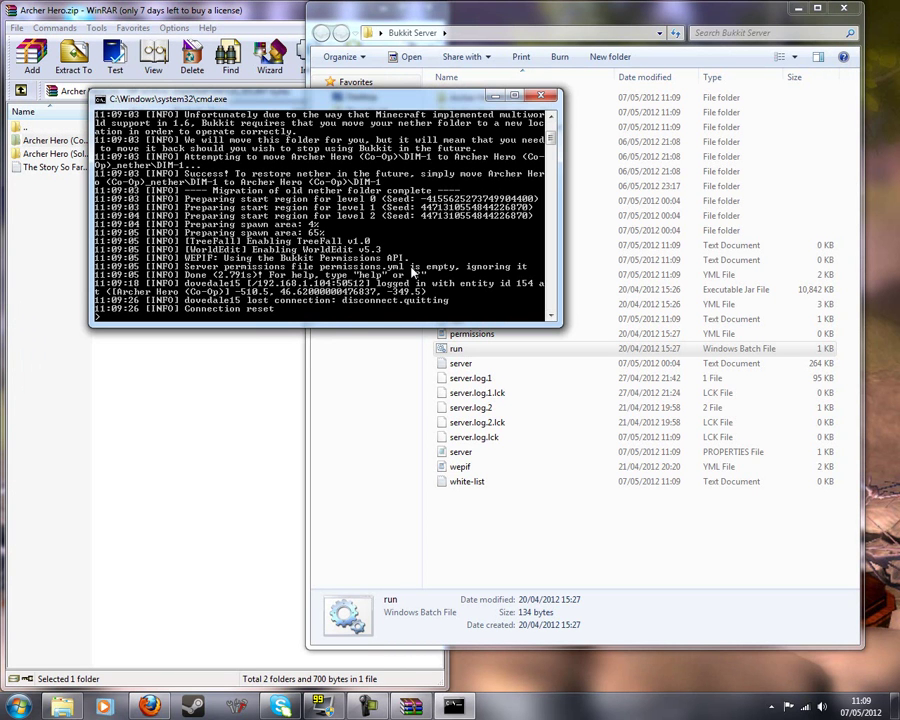
key(Return)
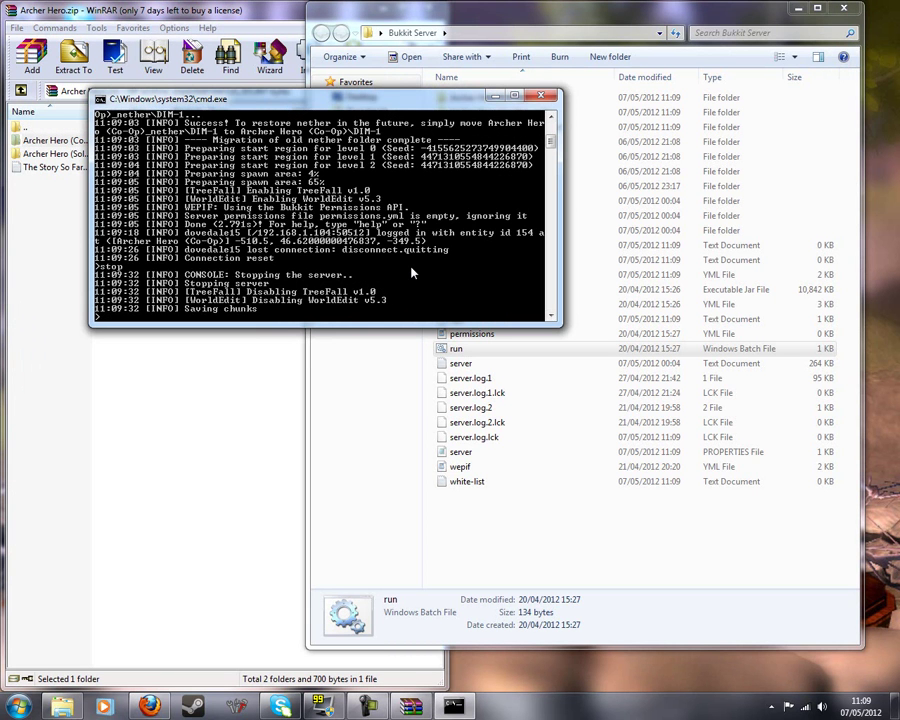
key(Return)
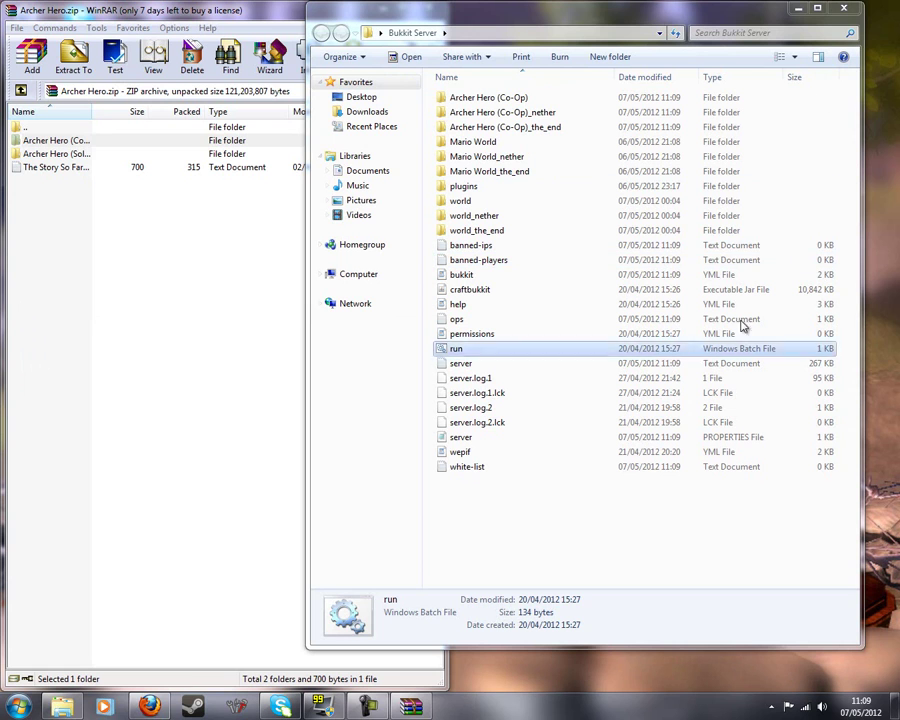
click(378, 707)
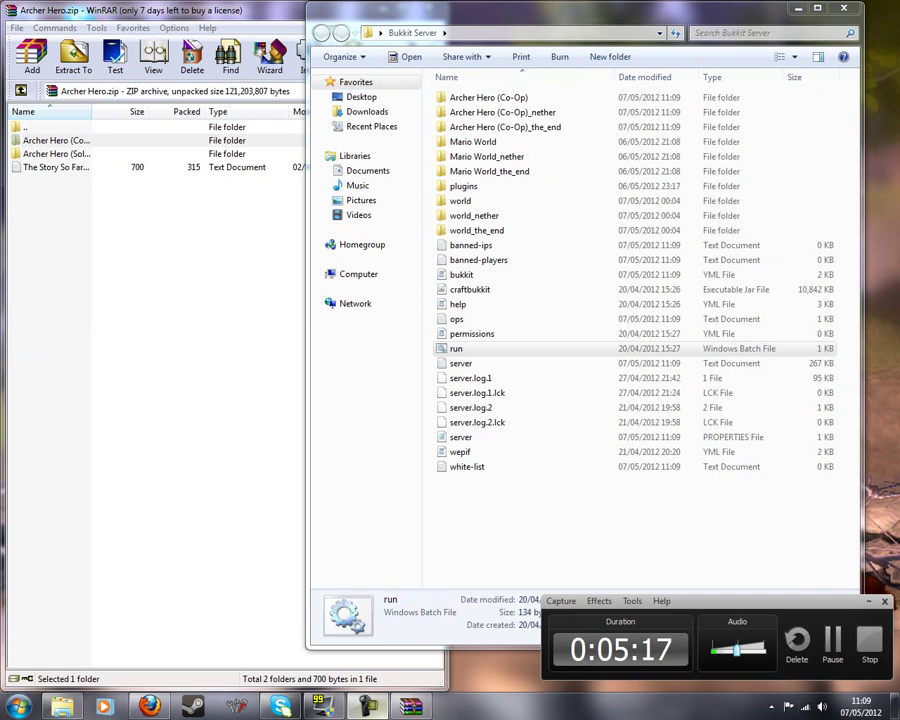